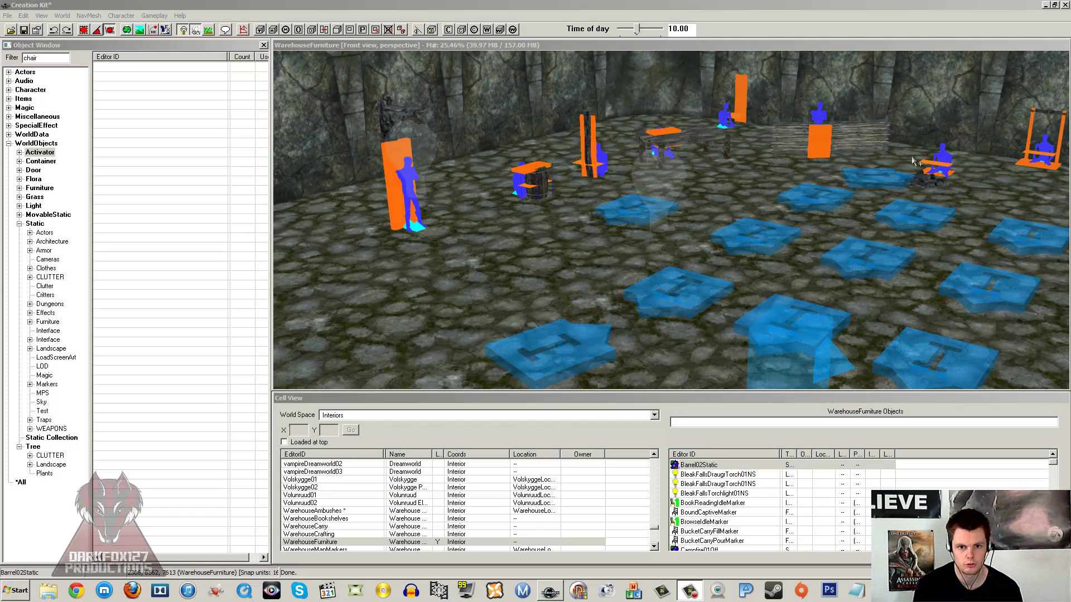
# Step: Examine the furniture markers placed around the WarehouseFurniture interior cell
pyautogui.moveTo(757, 173)
pyautogui.mouseDown(button='middle')
pyautogui.moveTo(726, 201)
pyautogui.moveTo(765, 191)
pyautogui.mouseUp(button='middle')
pyautogui.click(665, 211)
pyautogui.scroll(2, 691, 206)
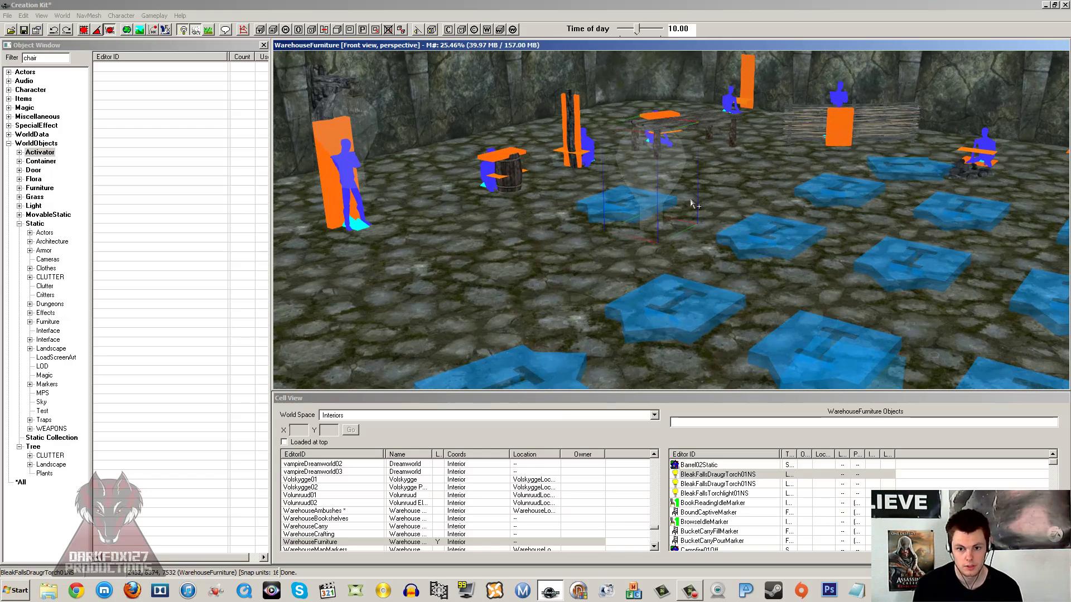
pyautogui.moveTo(690, 200)
pyautogui.keyDown('shift'); pyautogui.mouseDown(button='middle')
pyautogui.moveTo(744, 212)
pyautogui.moveTo(701, 205)
pyautogui.mouseUp(button='middle'); pyautogui.keyUp('shift')
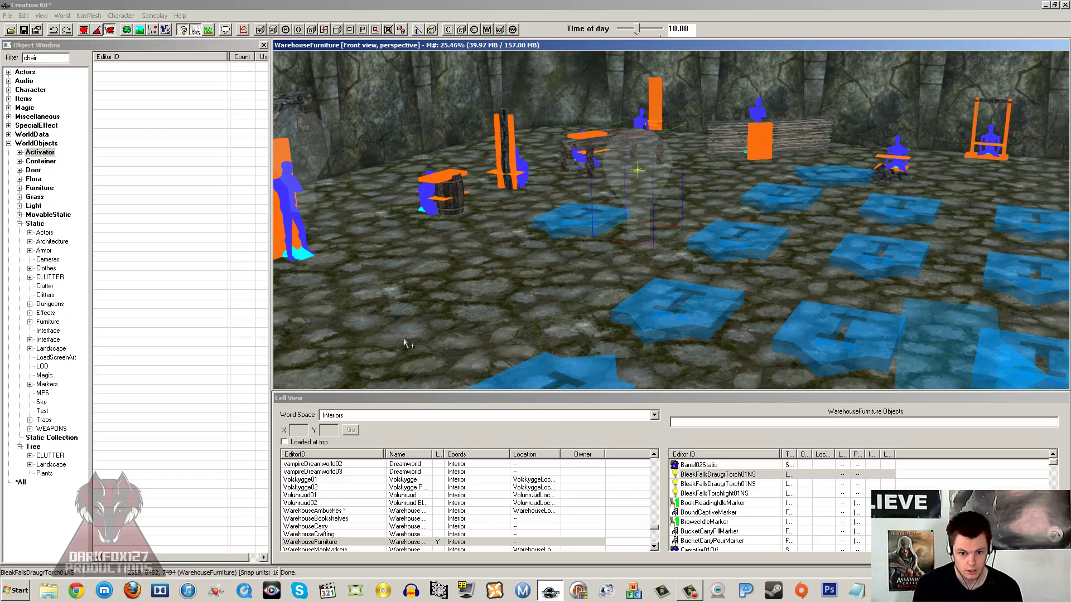
pyautogui.click(346, 503)
pyautogui.click(332, 542)
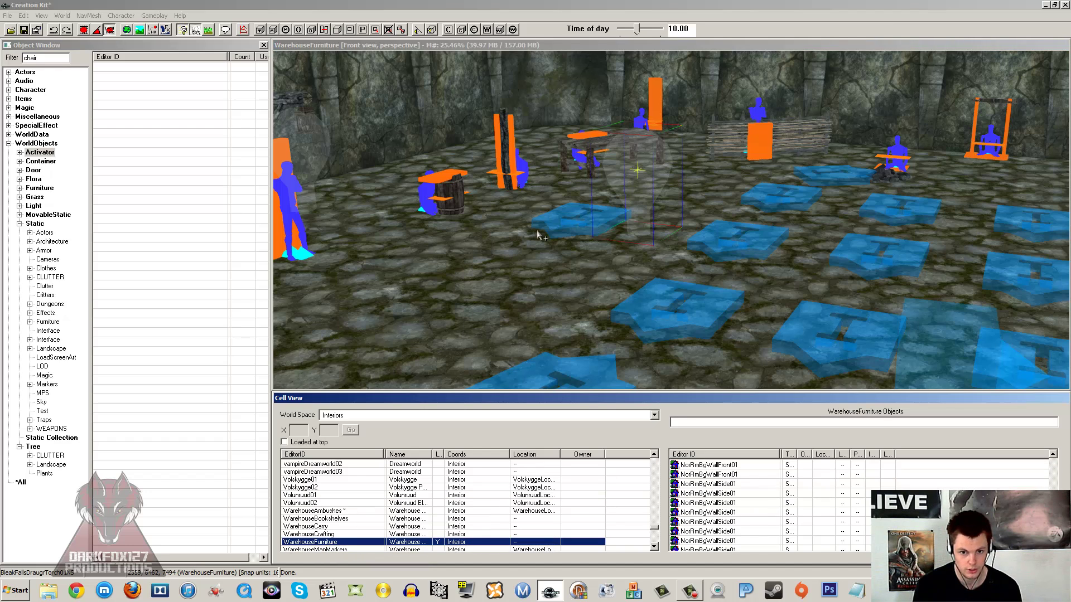
pyautogui.moveTo(538, 234); pyautogui.dragTo(557, 239, button='middle')
pyautogui.click(498, 215)
pyautogui.keyDown('shift'); pyautogui.moveTo(499, 216); pyautogui.dragTo(591, 239, button='middle'); pyautogui.keyUp('shift')
pyautogui.click(607, 246)
pyautogui.scroll(2, 592, 240)
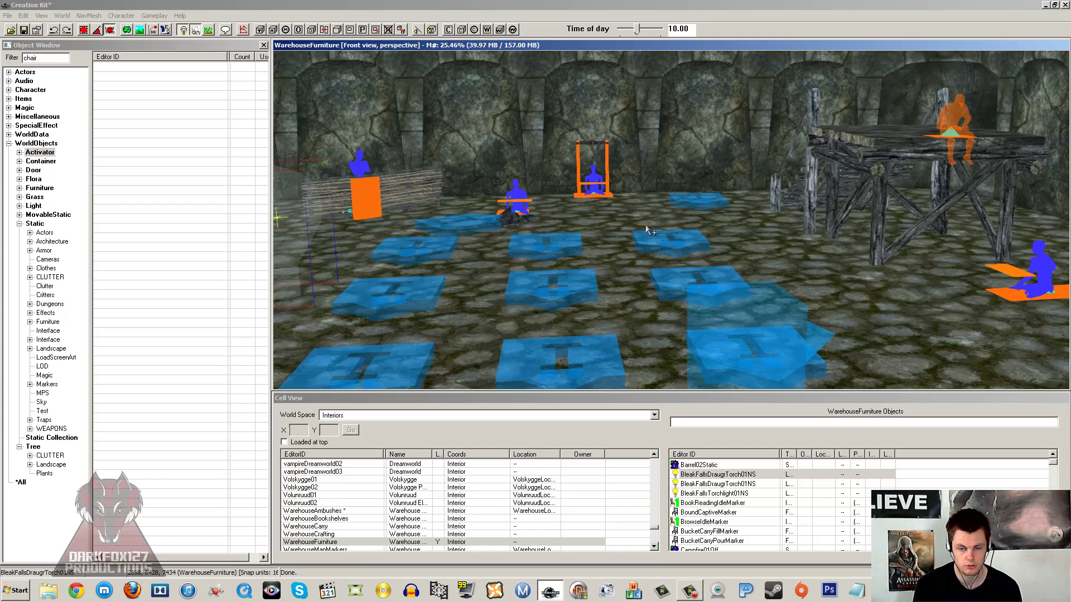
# Step: Inspect the blue idle markers on the cell floor, including the sweep and play-drum markers
pyautogui.moveTo(658, 218)
pyautogui.keyDown('shift'); pyautogui.mouseDown(button='middle')
pyautogui.moveTo(619, 234)
pyautogui.moveTo(637, 225)
pyautogui.moveTo(654, 269)
pyautogui.moveTo(712, 253)
pyautogui.moveTo(658, 169)
pyautogui.moveTo(714, 150)
pyautogui.moveTo(702, 153)
pyautogui.mouseUp(button='middle'); pyautogui.keyUp('shift')
pyautogui.click(614, 237)
pyautogui.click(654, 269)
pyautogui.scroll(-2, 711, 161)
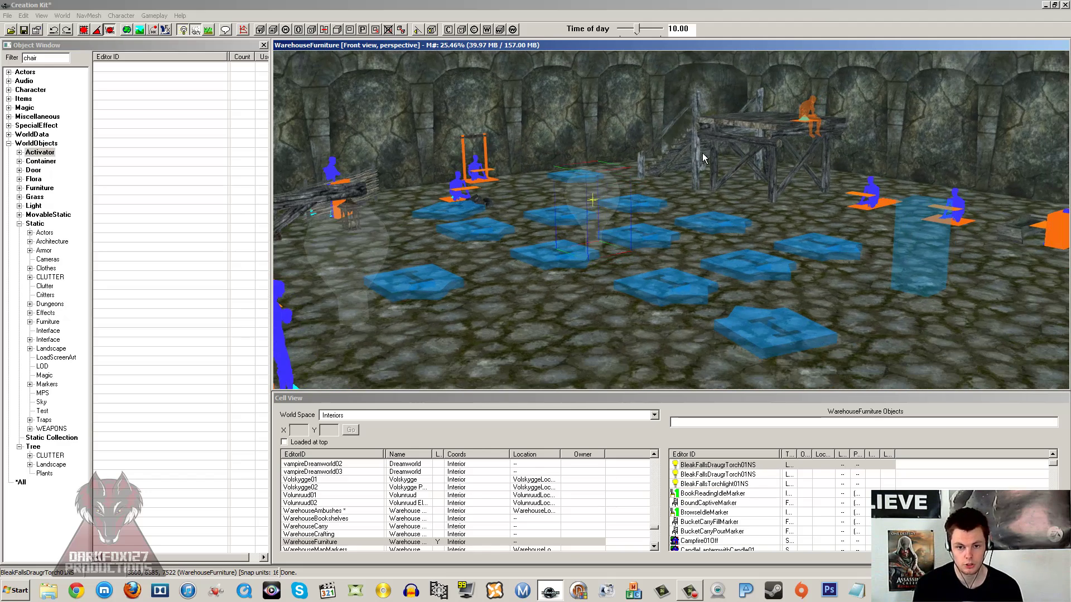
pyautogui.click(655, 275)
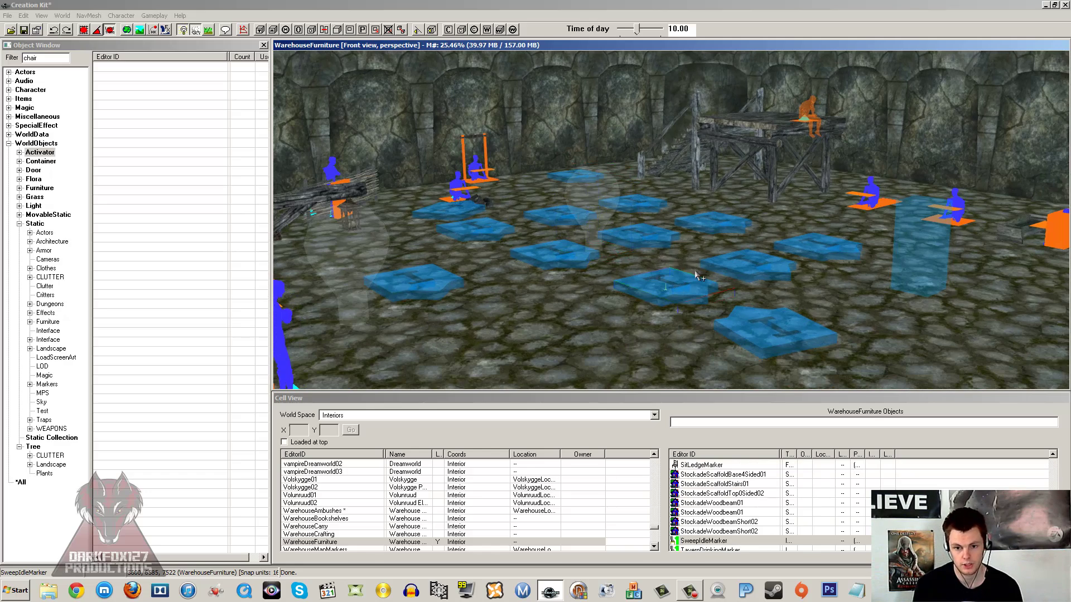
pyautogui.keyDown('shift'); pyautogui.moveTo(696, 275); pyautogui.dragTo(681, 215, button='middle'); pyautogui.keyUp('shift')
pyautogui.scroll(10, 681, 217)
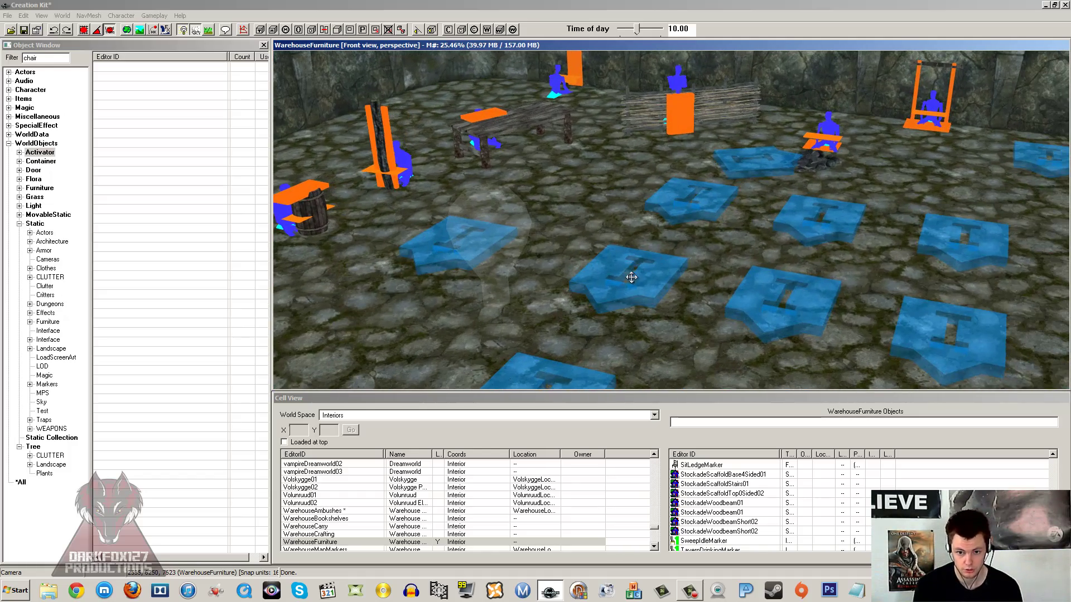
pyautogui.click(631, 277)
pyautogui.moveTo(677, 286)
pyautogui.keyDown('shift'); pyautogui.mouseDown(button='middle')
pyautogui.moveTo(638, 253)
pyautogui.moveTo(614, 259)
pyautogui.moveTo(644, 245)
pyautogui.moveTo(480, 250)
pyautogui.moveTo(410, 209)
pyautogui.moveTo(712, 248)
pyautogui.moveTo(788, 243)
pyautogui.moveTo(622, 257)
pyautogui.moveTo(510, 250)
pyautogui.moveTo(430, 230)
pyautogui.moveTo(708, 228)
pyautogui.moveTo(847, 246)
pyautogui.moveTo(870, 284)
pyautogui.moveTo(813, 333)
pyautogui.moveTo(698, 264)
pyautogui.mouseUp(button='middle'); pyautogui.keyUp('shift')
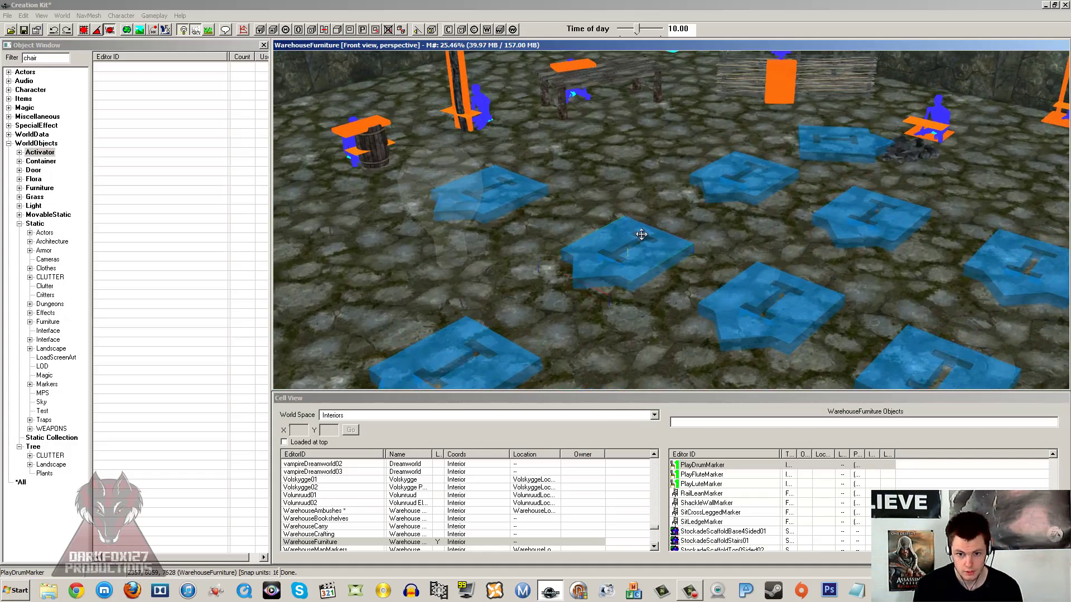
# Step: Study the captive idle marker and the markers around the wooden beam, barrel and table along the wall
pyautogui.scroll(4, 643, 242)
pyautogui.scroll(-4, 644, 242)
pyautogui.scroll(4, 643, 241)
pyautogui.scroll(-4, 643, 242)
pyautogui.moveTo(644, 242)
pyautogui.keyDown('shift'); pyautogui.mouseDown(button='middle')
pyautogui.moveTo(673, 234)
pyautogui.moveTo(614, 240)
pyautogui.moveTo(550, 227)
pyautogui.moveTo(545, 275)
pyautogui.moveTo(717, 313)
pyautogui.moveTo(672, 229)
pyautogui.moveTo(518, 204)
pyautogui.moveTo(556, 299)
pyautogui.moveTo(893, 272)
pyautogui.moveTo(778, 308)
pyautogui.moveTo(628, 274)
pyautogui.moveTo(674, 260)
pyautogui.moveTo(647, 265)
pyautogui.moveTo(710, 275)
pyautogui.moveTo(731, 263)
pyautogui.moveTo(825, 286)
pyautogui.moveTo(705, 242)
pyautogui.moveTo(720, 279)
pyautogui.mouseUp(button='middle'); pyautogui.keyUp('shift')
pyautogui.scroll(-5, 674, 259)
pyautogui.rightClick(702, 248)
pyautogui.scroll(2, 701, 269)
pyautogui.click(632, 275)
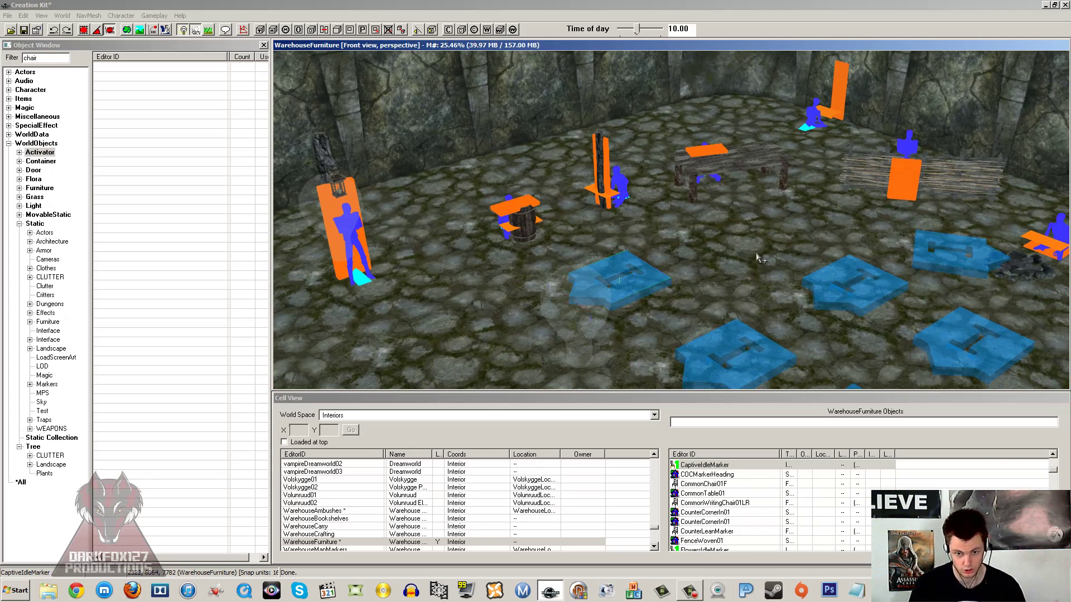
pyautogui.moveTo(689, 206)
pyautogui.keyDown('shift'); pyautogui.mouseDown(button='middle')
pyautogui.moveTo(691, 230)
pyautogui.moveTo(676, 241)
pyautogui.moveTo(548, 246)
pyautogui.mouseUp(button='middle'); pyautogui.keyUp('shift')
pyautogui.click(572, 241)
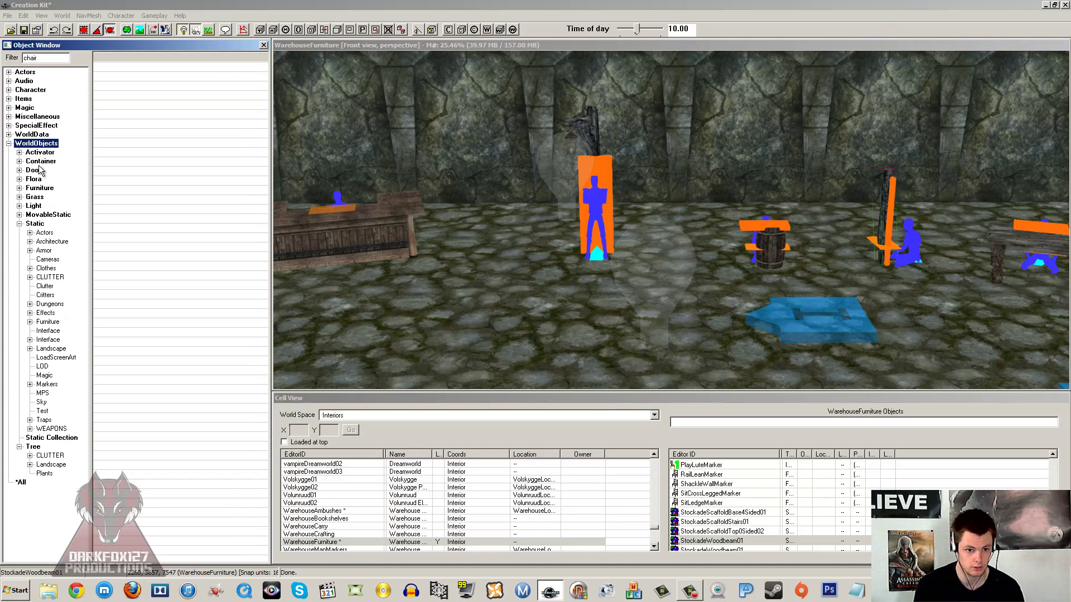
# Step: Place a CommonChair02L from the Furniture objects onto the floor in front of the wall-lean marker
pyautogui.click(39, 188)
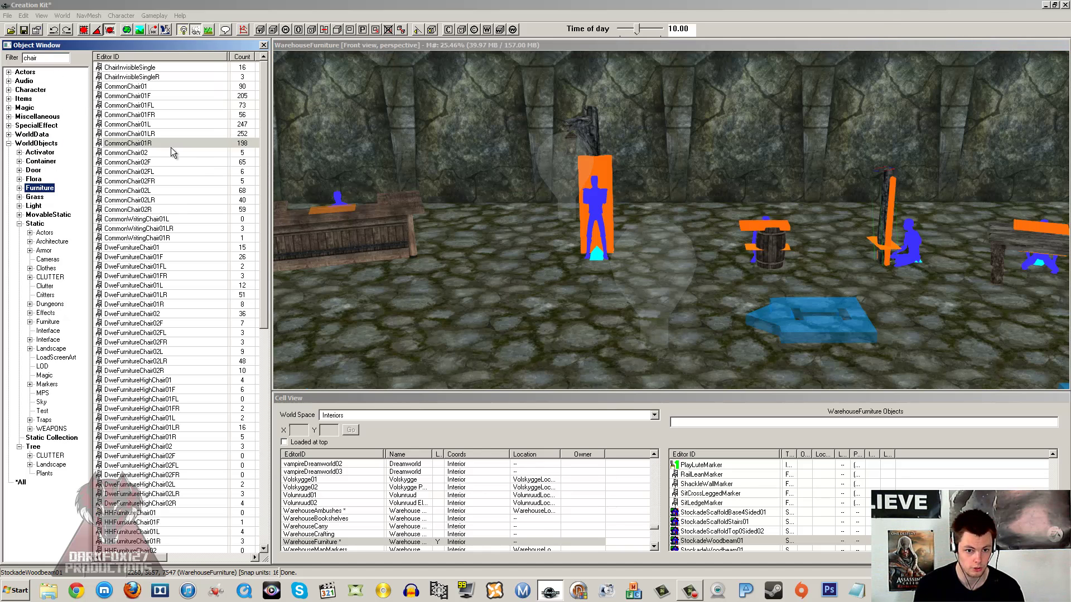
pyautogui.click(164, 276)
pyautogui.moveTo(138, 190); pyautogui.dragTo(190, 221)
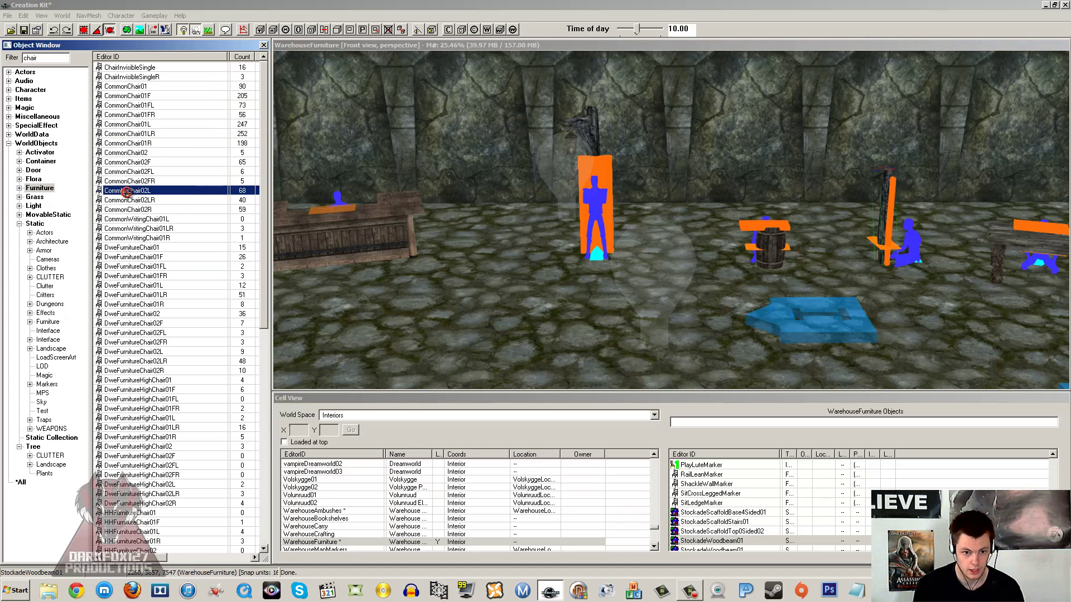
pyautogui.moveTo(494, 319)
pyautogui.mouseDown()
pyautogui.moveTo(558, 330)
pyautogui.moveTo(630, 71)
pyautogui.moveTo(500, 355)
pyautogui.moveTo(495, 52)
pyautogui.mouseUp()
pyautogui.scroll(5, 547, 281)
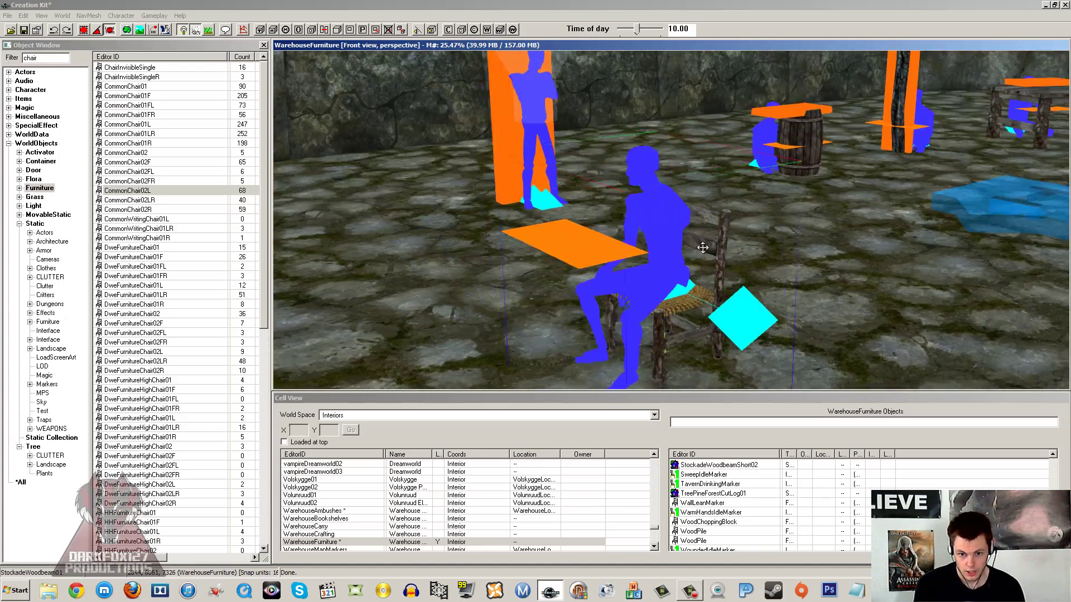
pyautogui.scroll(-3, 703, 248)
pyautogui.scroll(6, 652, 232)
pyautogui.click(668, 243)
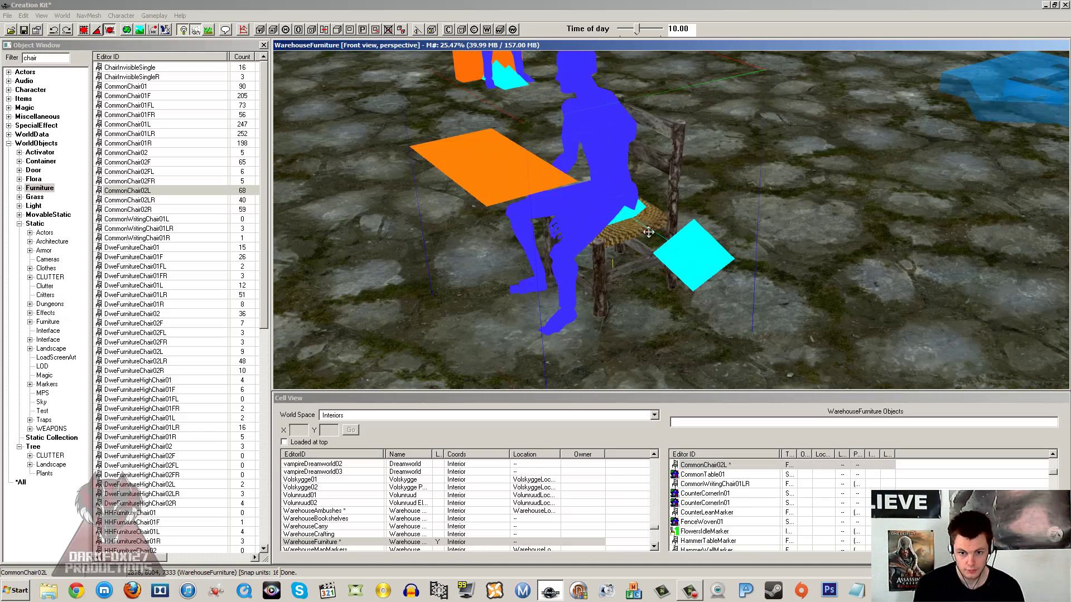
# Step: Lift the placed CommonChair02L above the floor and bring it back down to ground level
pyautogui.scroll(-8, 668, 243)
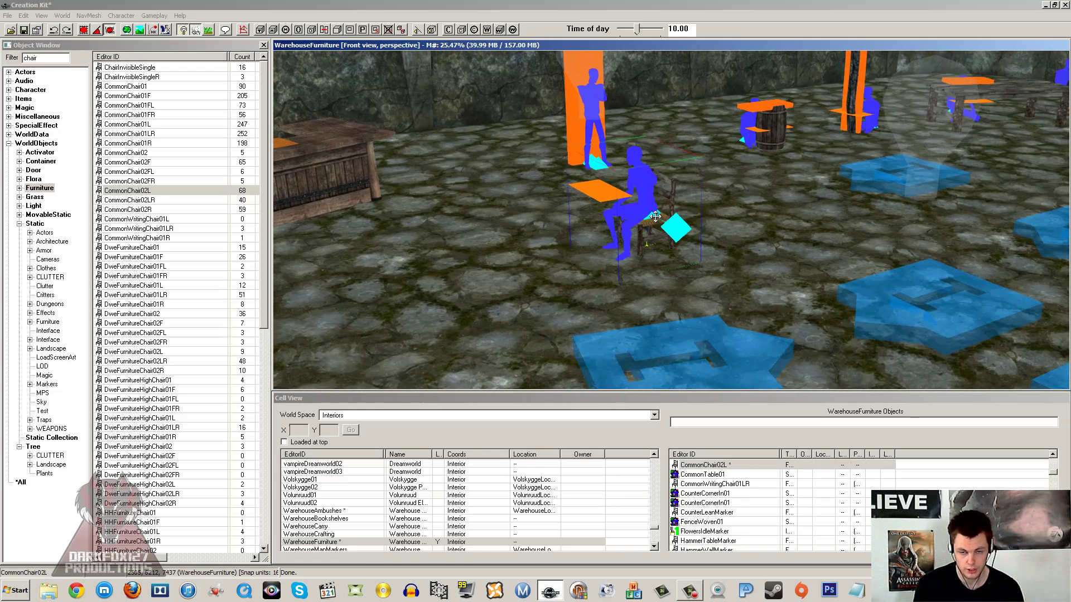
pyautogui.moveTo(645, 213); pyautogui.dragTo(638, 94)
pyautogui.moveTo(638, 93); pyautogui.dragTo(640, 115, button='middle')
pyautogui.keyDown('shift'); pyautogui.moveTo(662, 189); pyautogui.dragTo(701, 191, button='middle'); pyautogui.keyUp('shift')
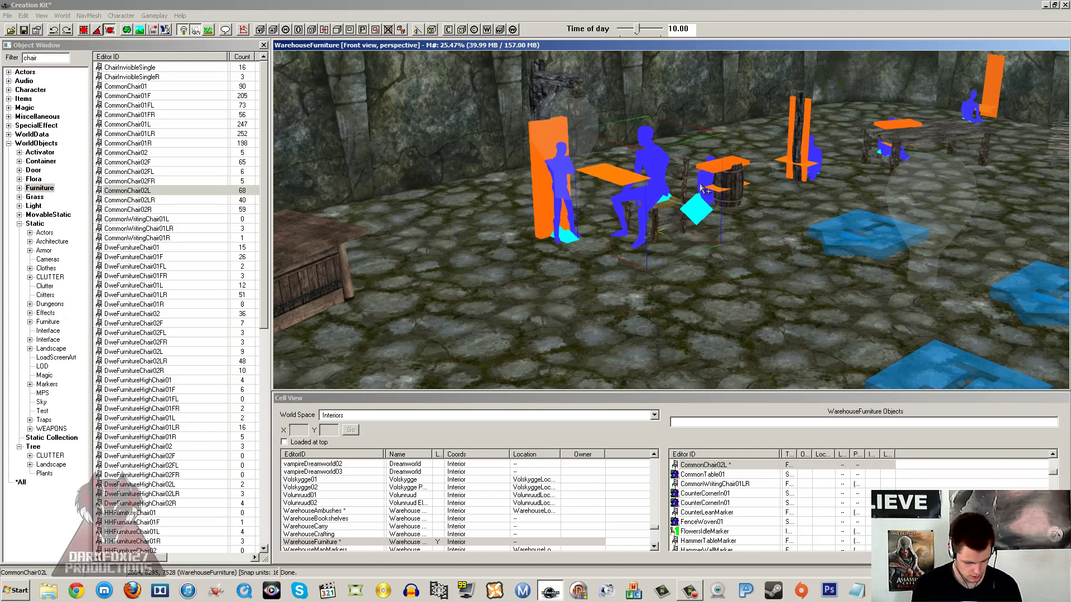
pyautogui.moveTo(702, 190); pyautogui.dragTo(686, 206)
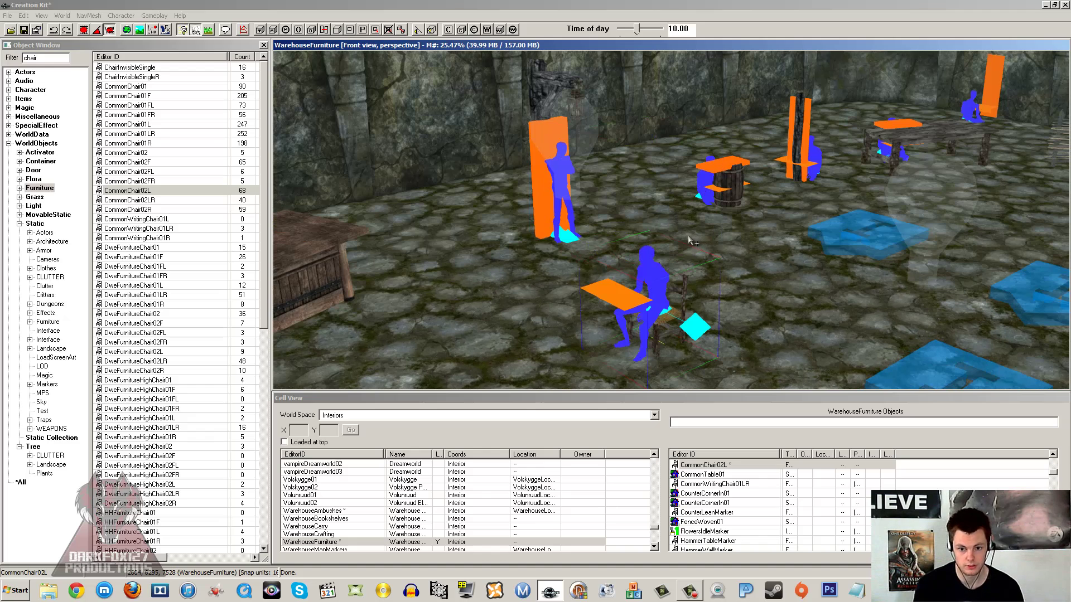
# Step: Inspect the placed chair's seated figure and entry markers from several angles
pyautogui.keyDown('shift'); pyautogui.moveTo(690, 241); pyautogui.dragTo(641, 213, button='middle'); pyautogui.keyUp('shift')
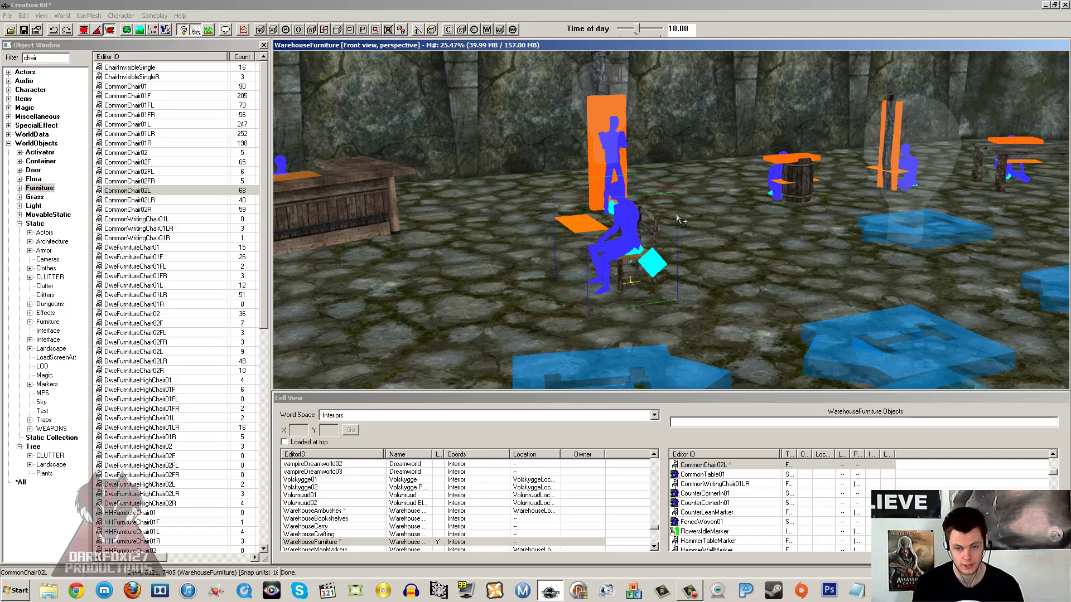
pyautogui.moveTo(674, 219); pyautogui.dragTo(737, 231, button='middle')
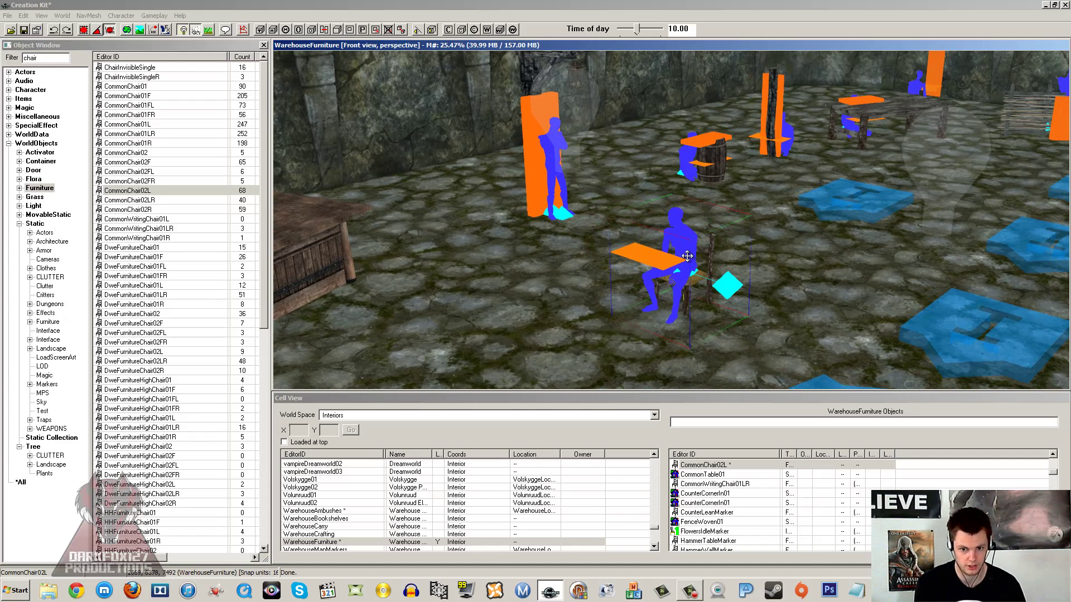
pyautogui.moveTo(668, 260); pyautogui.dragTo(645, 252, button='middle')
pyautogui.keyDown('shift'); pyautogui.moveTo(626, 158); pyautogui.dragTo(595, 172, button='middle'); pyautogui.keyUp('shift')
pyautogui.scroll(3, 641, 196)
pyautogui.keyDown('shift'); pyautogui.moveTo(615, 210); pyautogui.dragTo(651, 247, button='middle'); pyautogui.keyUp('shift')
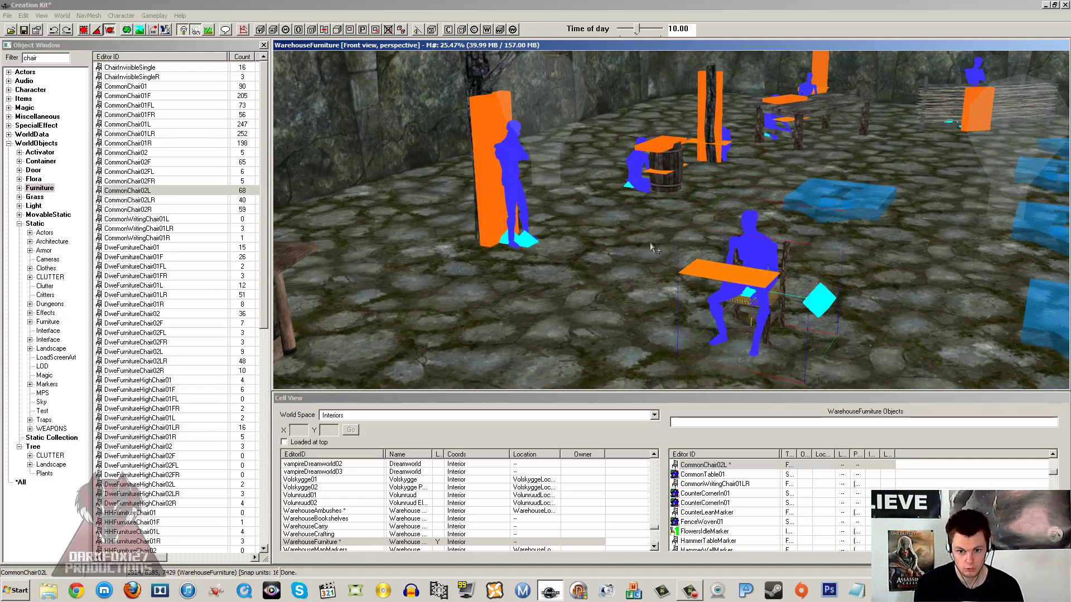
# Step: Try rotating the barrel, wooden beams, captive idle marker and torch light as one multi-selection, and undo the change
pyautogui.click(662, 170)
pyautogui.keyDown('shift'); pyautogui.moveTo(639, 191); pyautogui.dragTo(583, 196, button='middle'); pyautogui.keyUp('shift')
pyautogui.moveTo(502, 226); pyautogui.dragTo(555, 258, button='middle')
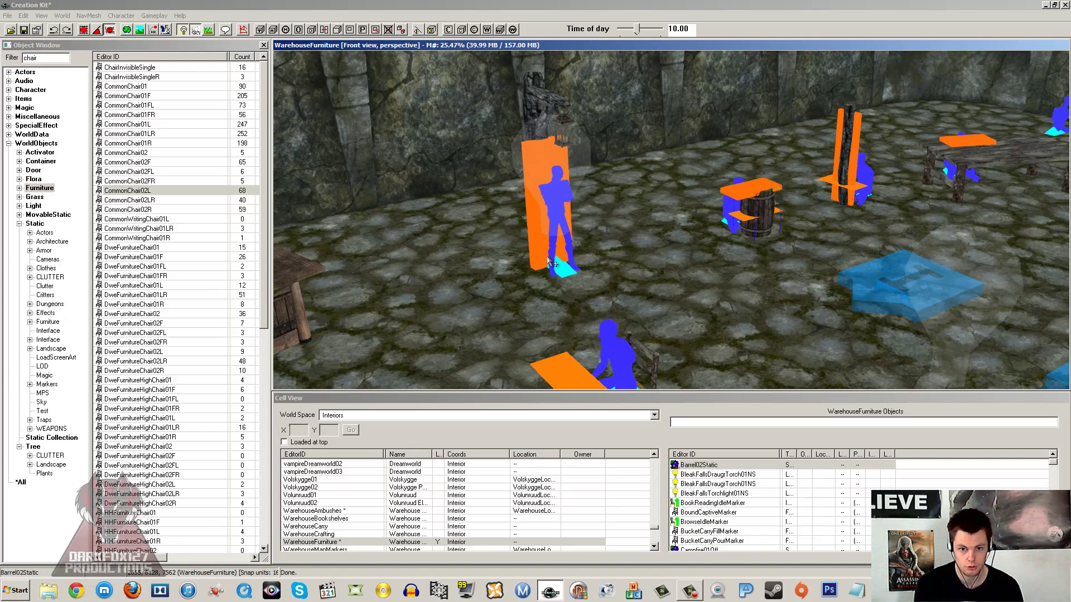
pyautogui.click(550, 256)
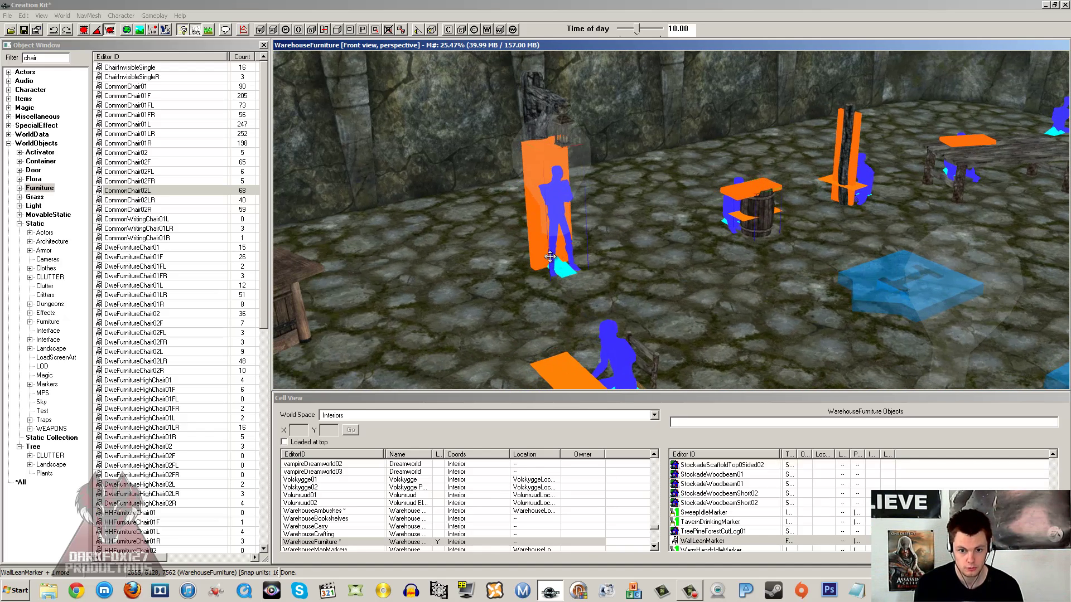
pyautogui.click(765, 214)
pyautogui.keyDown('ctrl'); pyautogui.click(846, 191); pyautogui.keyUp('ctrl')
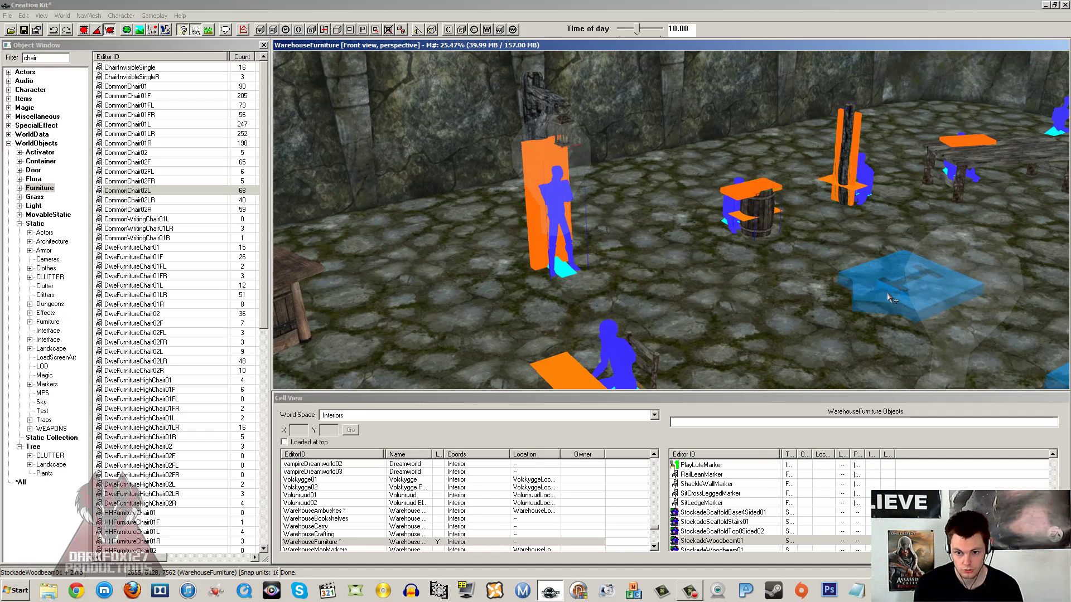
pyautogui.keyDown('ctrl'); pyautogui.click(885, 287); pyautogui.keyUp('ctrl')
pyautogui.keyDown('ctrl'); pyautogui.click(979, 302); pyautogui.keyUp('ctrl')
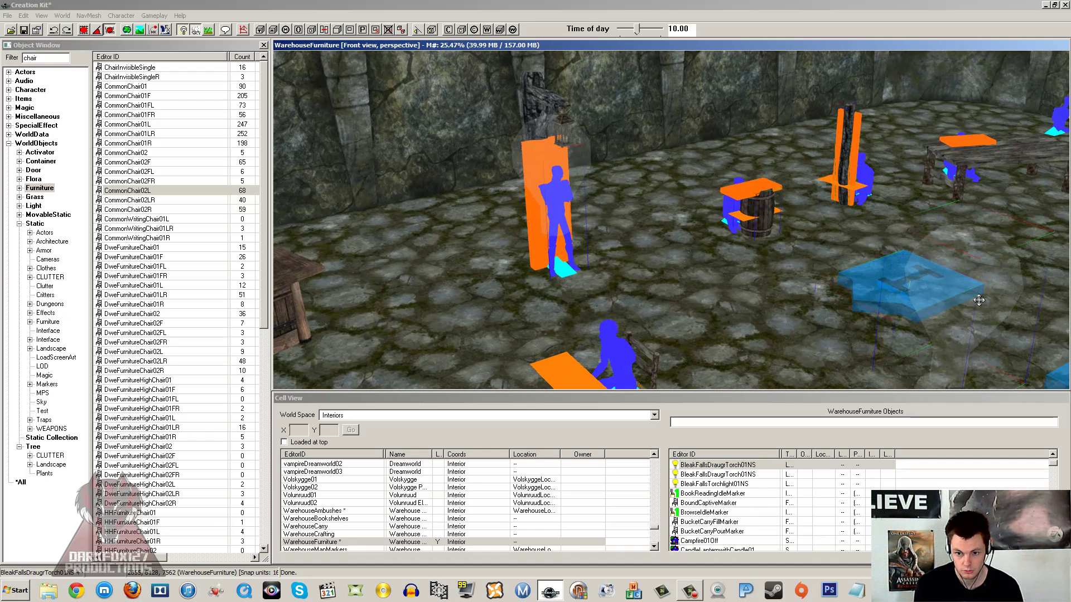
pyautogui.moveTo(956, 294)
pyautogui.mouseDown()
pyautogui.moveTo(736, 176)
pyautogui.moveTo(428, 321)
pyautogui.moveTo(290, 363)
pyautogui.moveTo(765, 199)
pyautogui.moveTo(955, 243)
pyautogui.moveTo(907, 182)
pyautogui.moveTo(960, 201)
pyautogui.moveTo(976, 272)
pyautogui.moveTo(832, 248)
pyautogui.moveTo(664, 252)
pyautogui.moveTo(959, 312)
pyautogui.mouseUp()
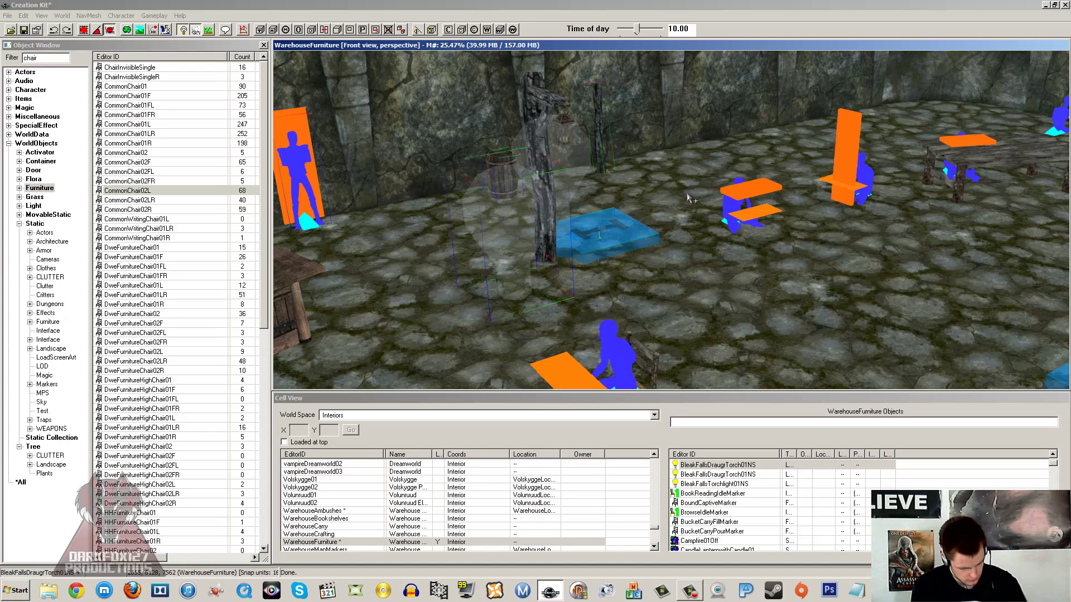
pyautogui.hotkey('ctrl', 'z')
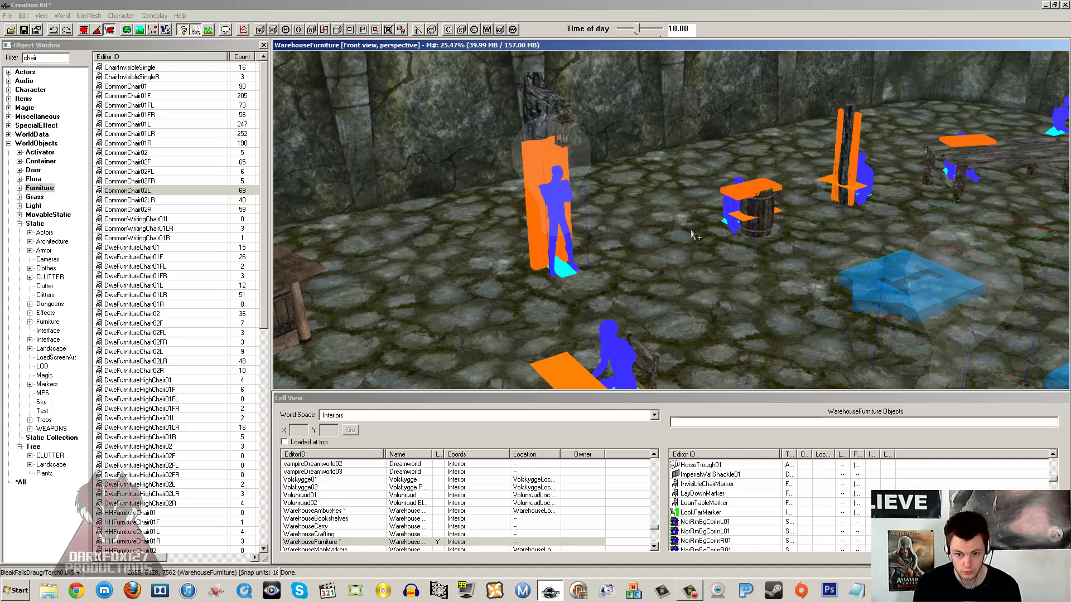
# Step: Examine the captive idle marker and the seated figure on the placed chair
pyautogui.keyDown('shift'); pyautogui.moveTo(691, 230); pyautogui.dragTo(803, 256, button='middle'); pyautogui.keyUp('shift')
pyautogui.click(795, 262)
pyautogui.scroll(-4, 780, 260)
pyautogui.moveTo(690, 248); pyautogui.dragTo(693, 249, button='middle')
pyautogui.moveTo(699, 192); pyautogui.dragTo(720, 231, button='middle')
pyautogui.scroll(2, 720, 232)
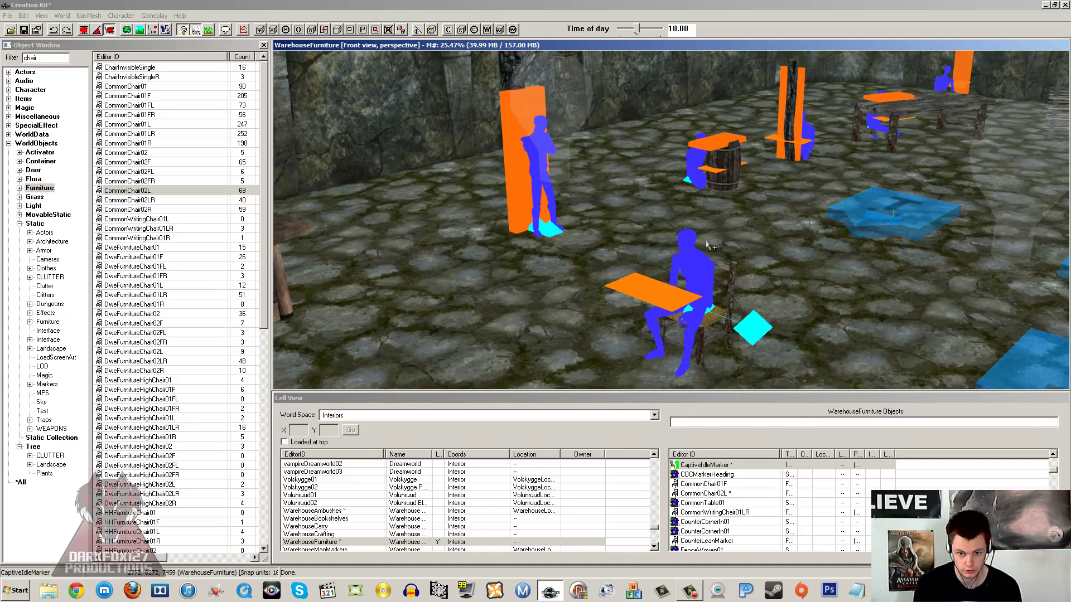
pyautogui.click(696, 258)
pyautogui.moveTo(767, 258); pyautogui.dragTo(719, 222, button='middle')
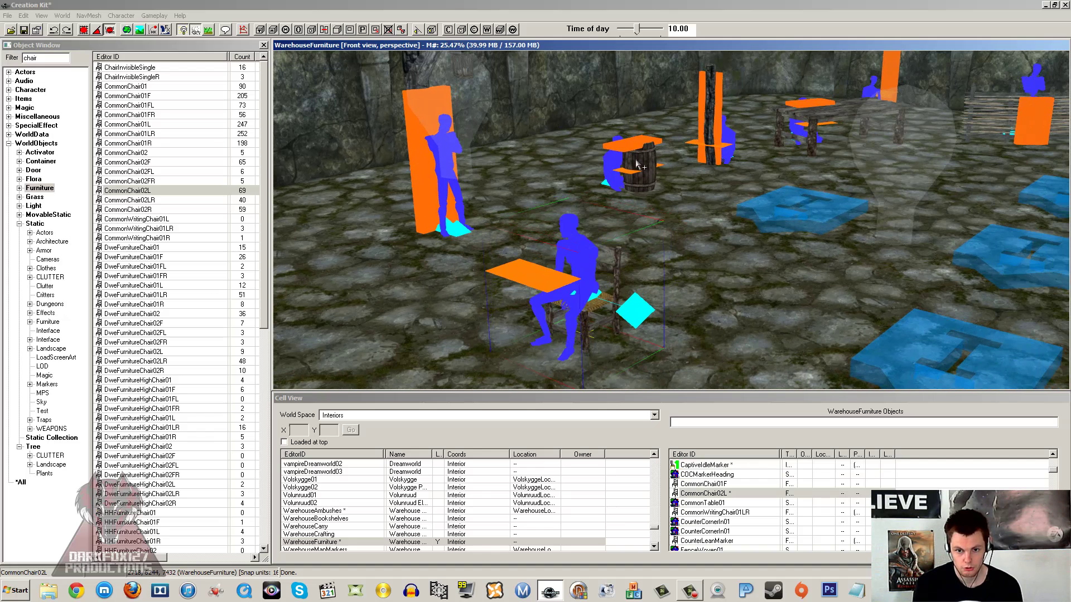
# Step: Inspect the wall-lean and hammer-wall markers beside the wooden beams
pyautogui.click(421, 180)
pyautogui.moveTo(536, 258)
pyautogui.keyDown('shift'); pyautogui.mouseDown(button='middle')
pyautogui.moveTo(698, 255)
pyautogui.moveTo(722, 244)
pyautogui.moveTo(636, 233)
pyautogui.moveTo(585, 207)
pyautogui.moveTo(689, 231)
pyautogui.moveTo(502, 226)
pyautogui.moveTo(686, 221)
pyautogui.mouseUp(button='middle'); pyautogui.keyUp('shift')
pyautogui.click(739, 254)
pyautogui.scroll(4, 662, 235)
pyautogui.scroll(-3, 661, 247)
pyautogui.click(585, 206)
pyautogui.click(688, 230)
pyautogui.scroll(-3, 686, 221)
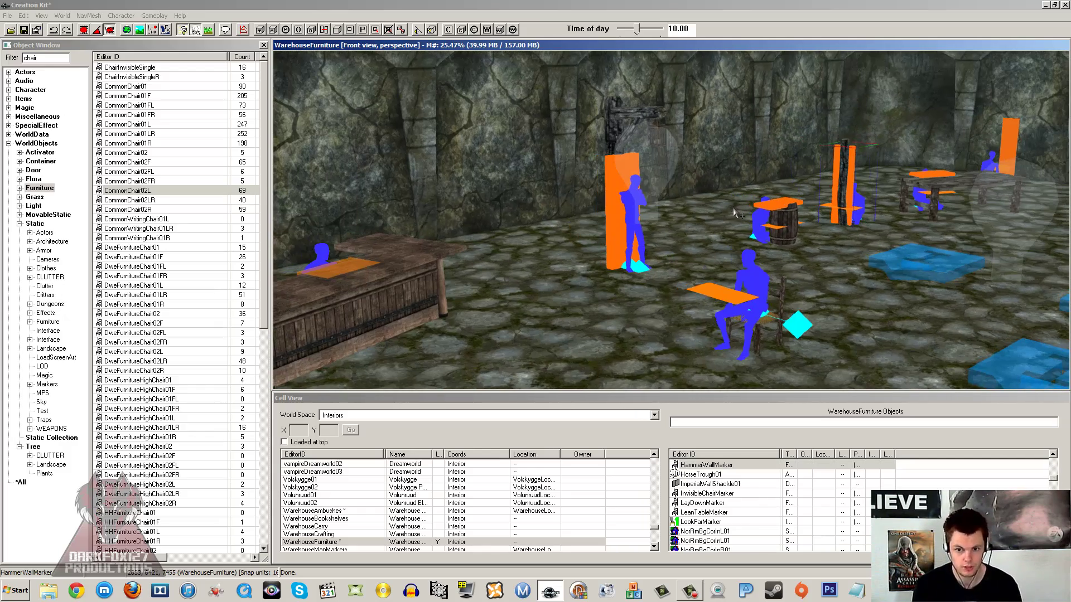
# Step: Hide all markers in the cell and show the room with its own lighting instead of full-bright display
pyautogui.press('m')
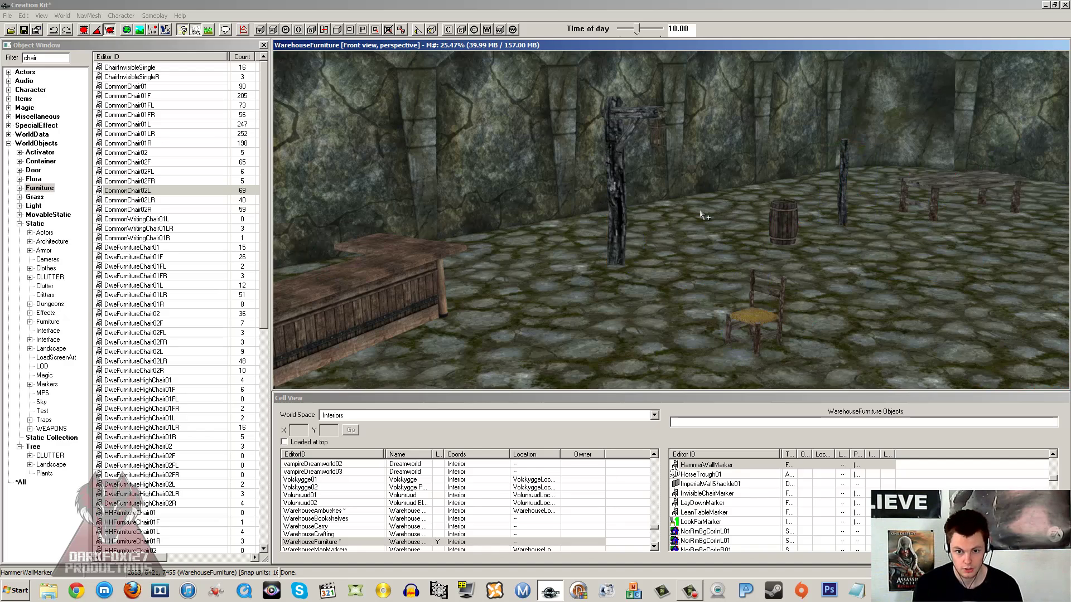
pyautogui.moveTo(701, 214); pyautogui.dragTo(613, 223, button='middle')
pyautogui.scroll(1, 632, 223)
pyautogui.click(632, 222)
pyautogui.keyDown('shift'); pyautogui.moveTo(716, 225); pyautogui.dragTo(664, 258, button='middle'); pyautogui.keyUp('shift')
pyautogui.click(630, 255)
pyautogui.scroll(2, 576, 250)
pyautogui.keyDown('shift'); pyautogui.moveTo(576, 249); pyautogui.dragTo(648, 239, button='middle'); pyautogui.keyUp('shift')
pyautogui.scroll(2, 662, 256)
pyautogui.click(662, 254)
pyautogui.click(649, 245)
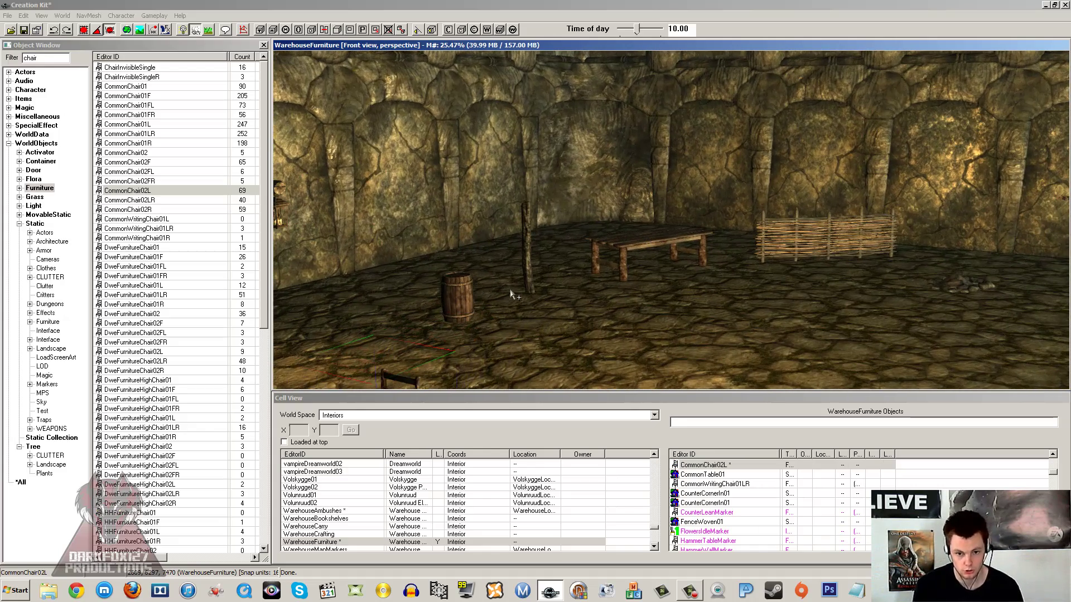
# Step: Switch the cell display from its own lighting back to full-bright
pyautogui.moveTo(558, 270); pyautogui.dragTo(614, 285, button='middle')
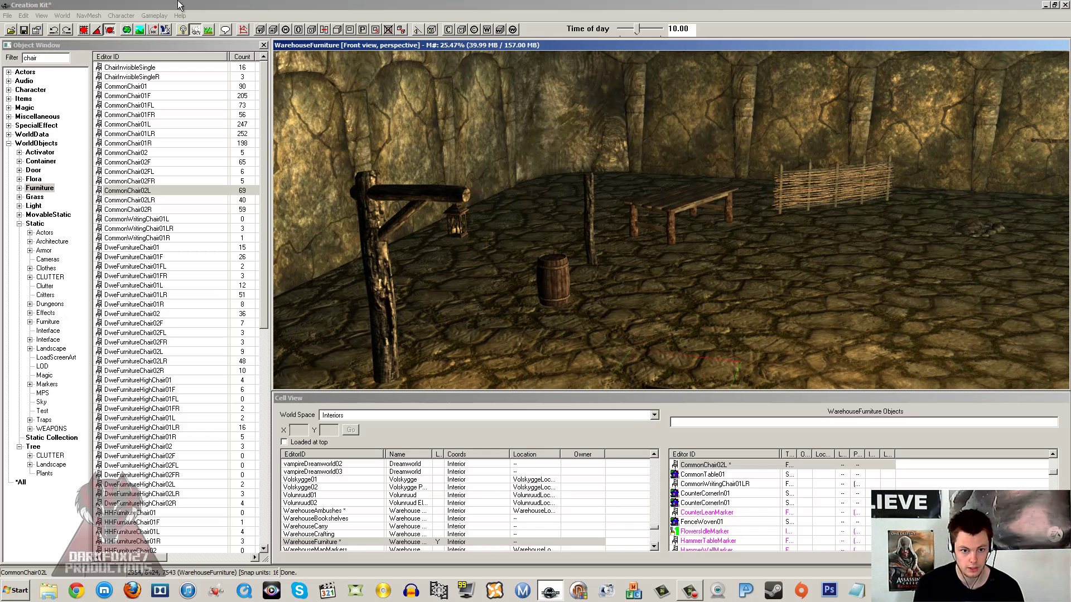
pyautogui.click(183, 30)
pyautogui.moveTo(591, 246); pyautogui.dragTo(551, 212, button='middle')
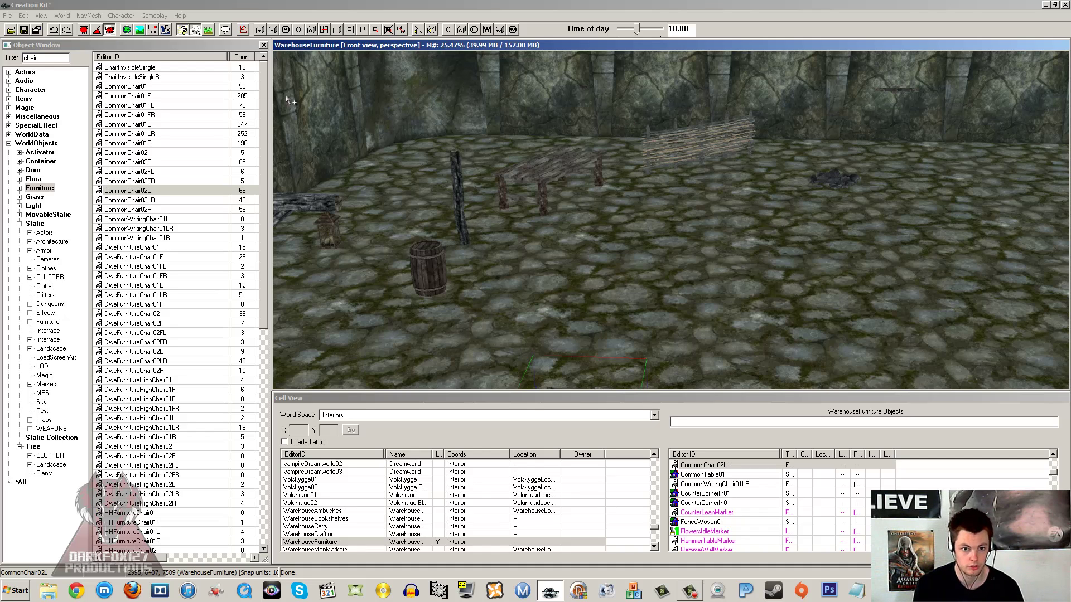
# Step: Show the cell's own lighting around the common table and return to the full-bright display
pyautogui.click(182, 30)
pyautogui.moveTo(396, 143); pyautogui.dragTo(479, 95, button='middle')
pyautogui.click(624, 121)
pyautogui.keyDown('shift'); pyautogui.moveTo(592, 133); pyautogui.dragTo(589, 175, button='middle'); pyautogui.keyUp('shift')
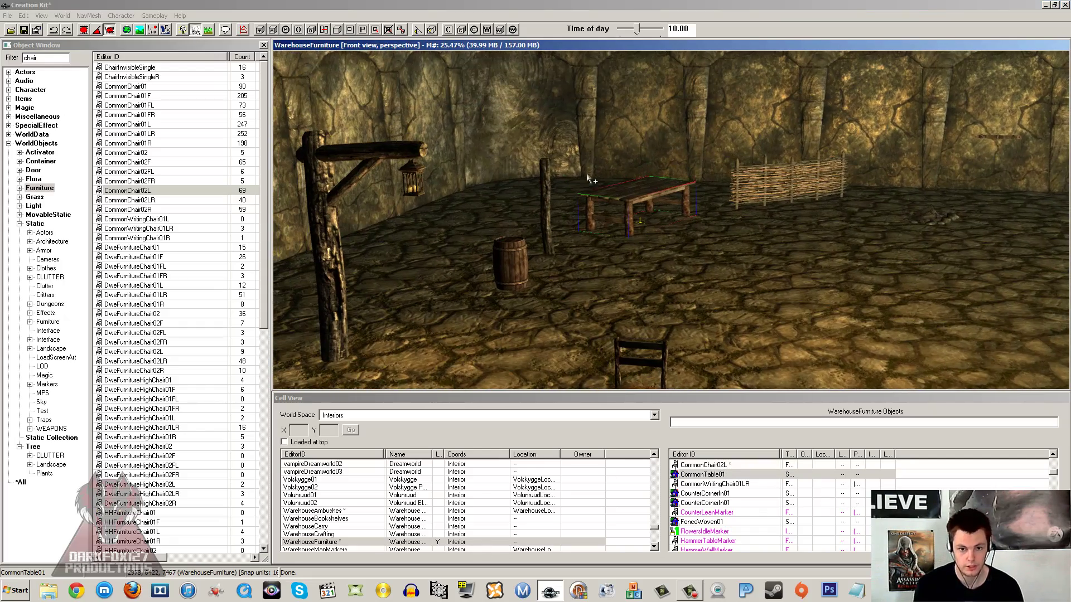
pyautogui.press('a')
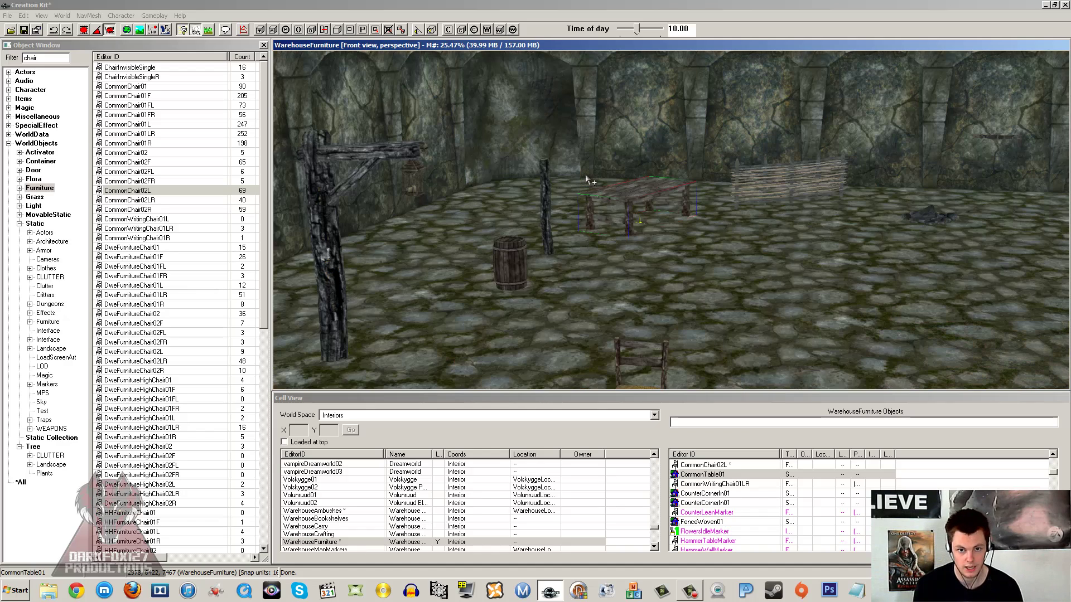
# Step: Switch the cell display to its own lighting and select the chair in front of the barrel
pyautogui.press('a')
pyautogui.press('a')
pyautogui.press('a')
pyautogui.moveTo(589, 180); pyautogui.dragTo(622, 185, button='middle')
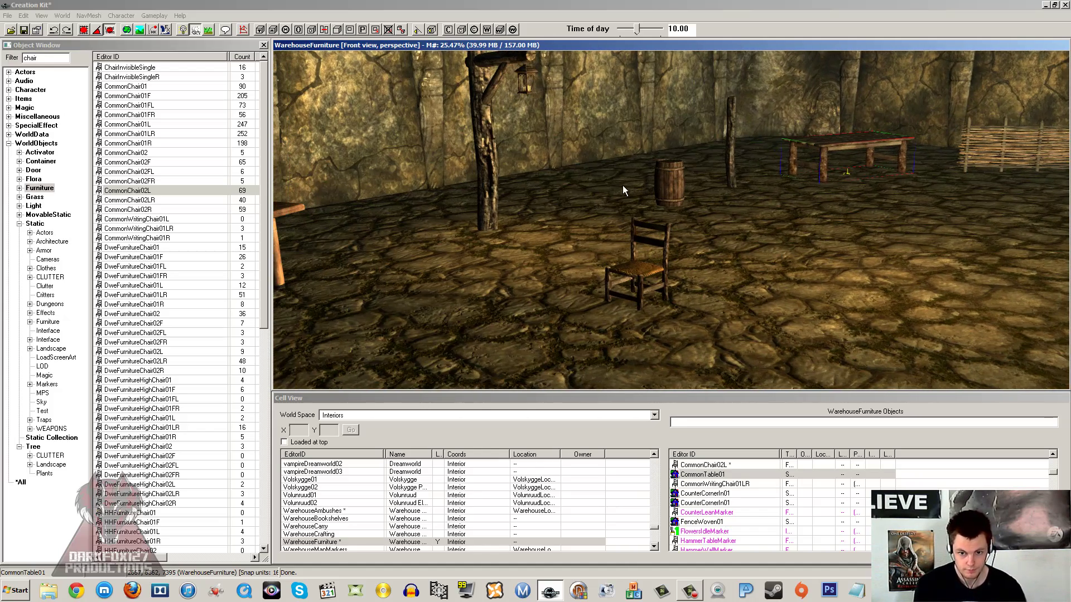
pyautogui.click(646, 257)
pyautogui.moveTo(678, 268); pyautogui.dragTo(722, 261, button='middle')
pyautogui.scroll(3, 712, 246)
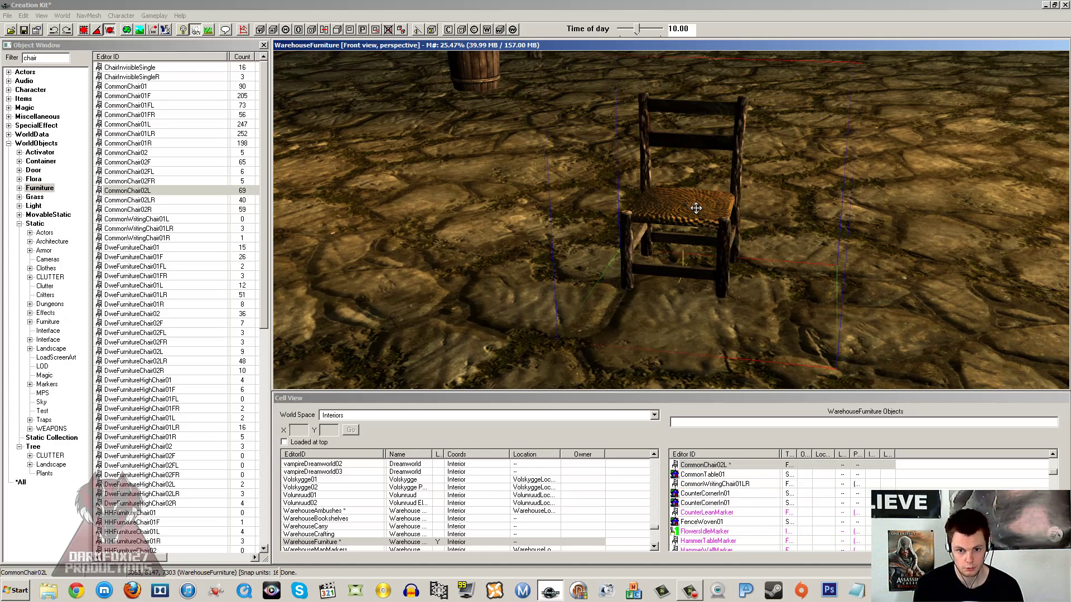
# Step: Raise the chair slightly above the stone floor, constrained to its vertical axis
pyautogui.click(696, 208)
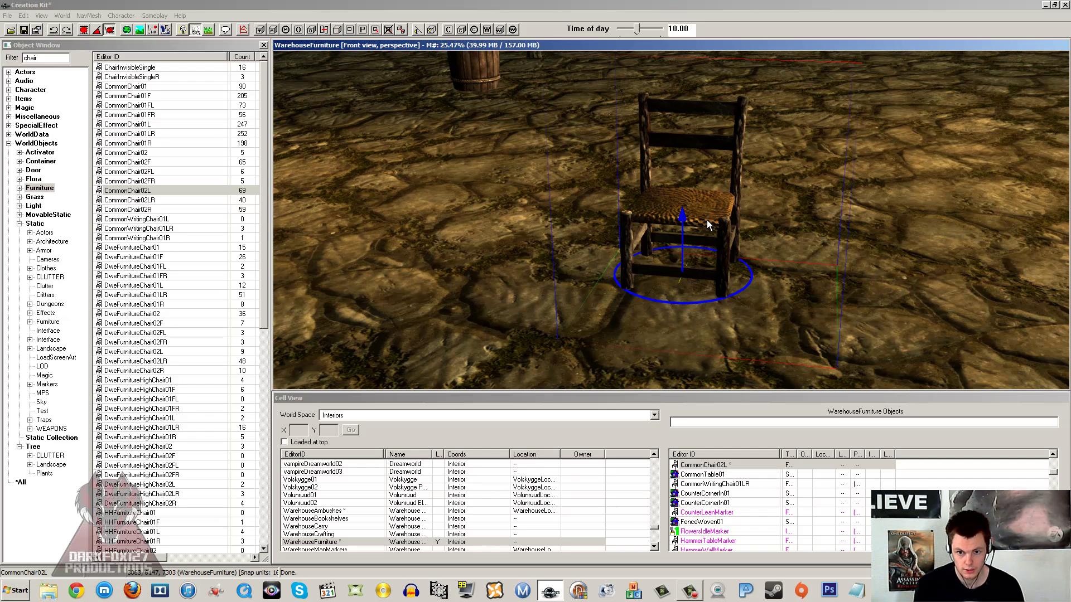
pyautogui.moveTo(708, 216); pyautogui.dragTo(517, 170)
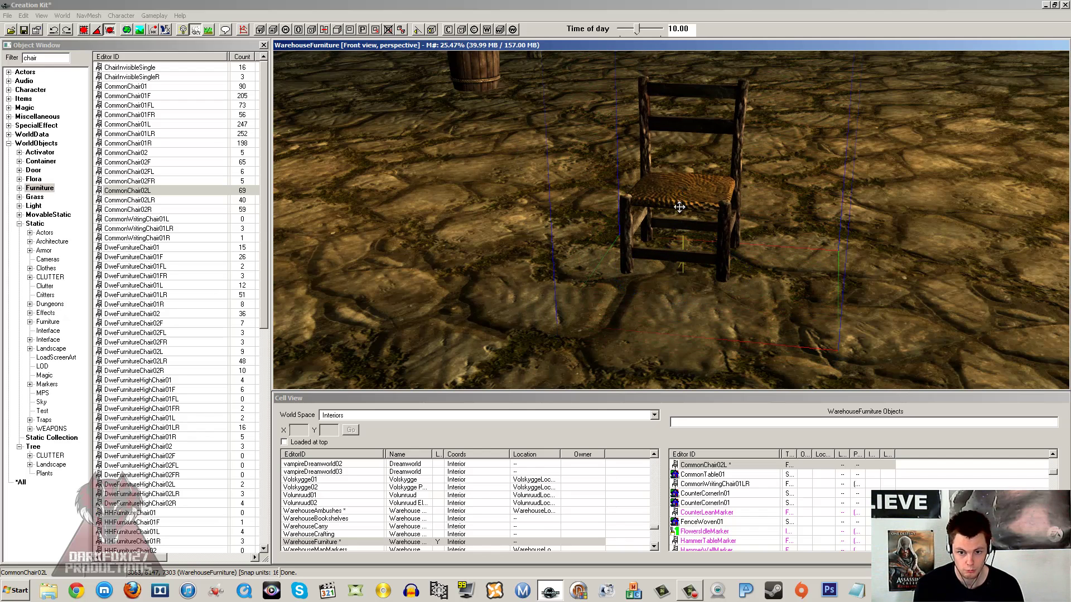
pyautogui.moveTo(681, 205)
pyautogui.mouseDown()
pyautogui.moveTo(682, 106)
pyautogui.moveTo(684, 214)
pyautogui.moveTo(682, 200)
pyautogui.mouseUp()
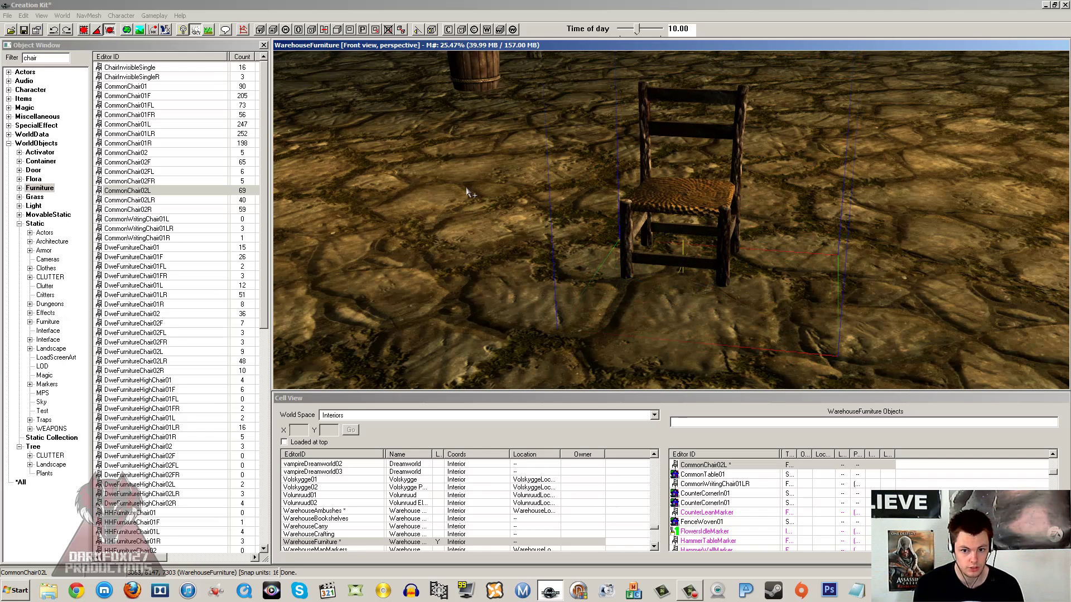
# Step: Toggle snap to grid and snap to angle while moving the chair in the cell
pyautogui.click(85, 30)
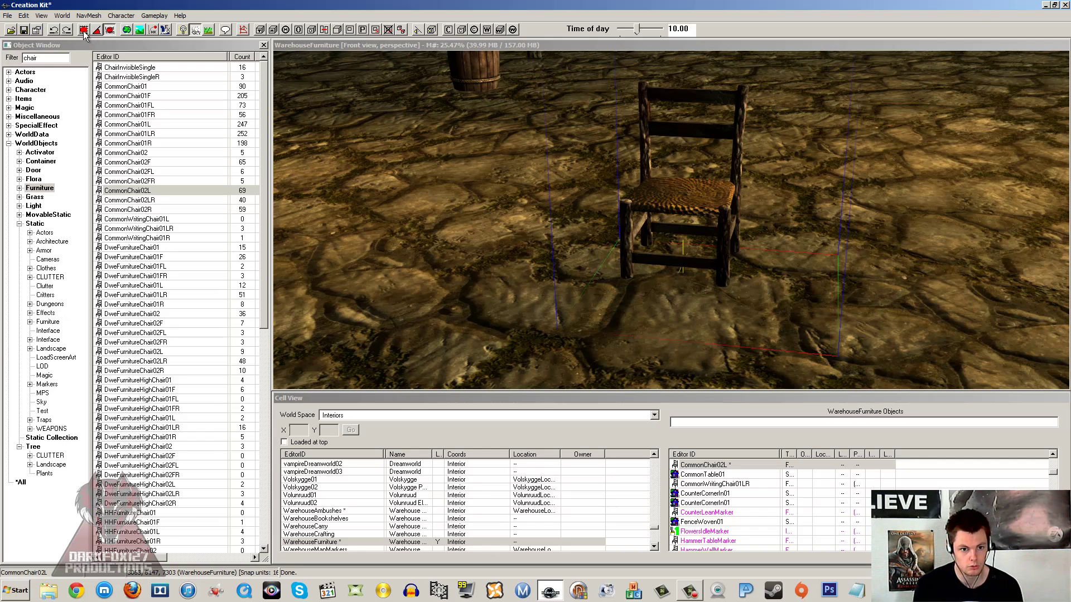
pyautogui.moveTo(674, 202); pyautogui.dragTo(673, 111)
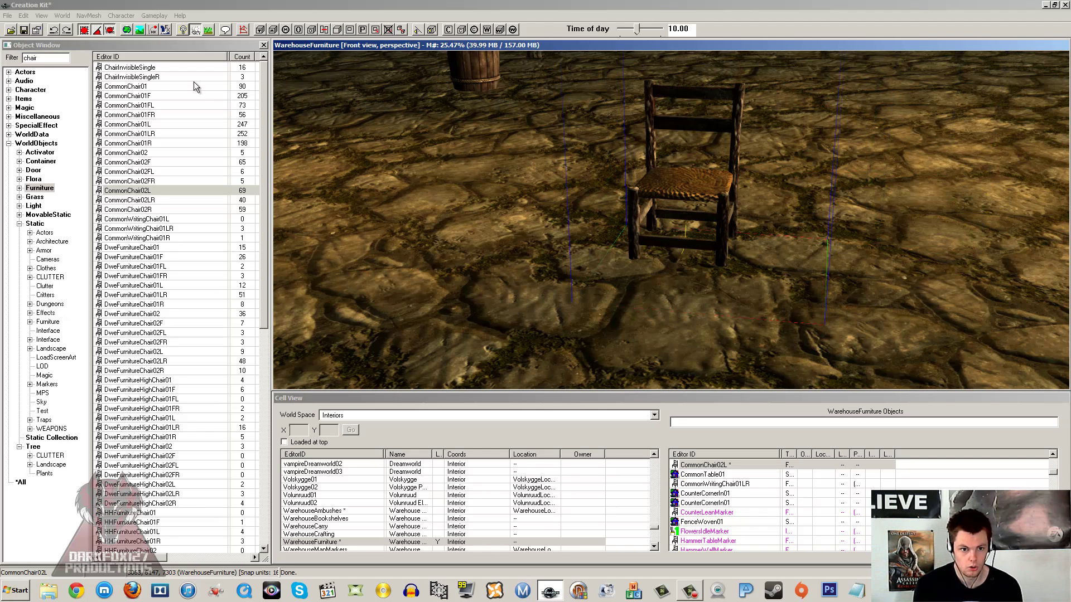
pyautogui.click(85, 33)
pyautogui.click(93, 32)
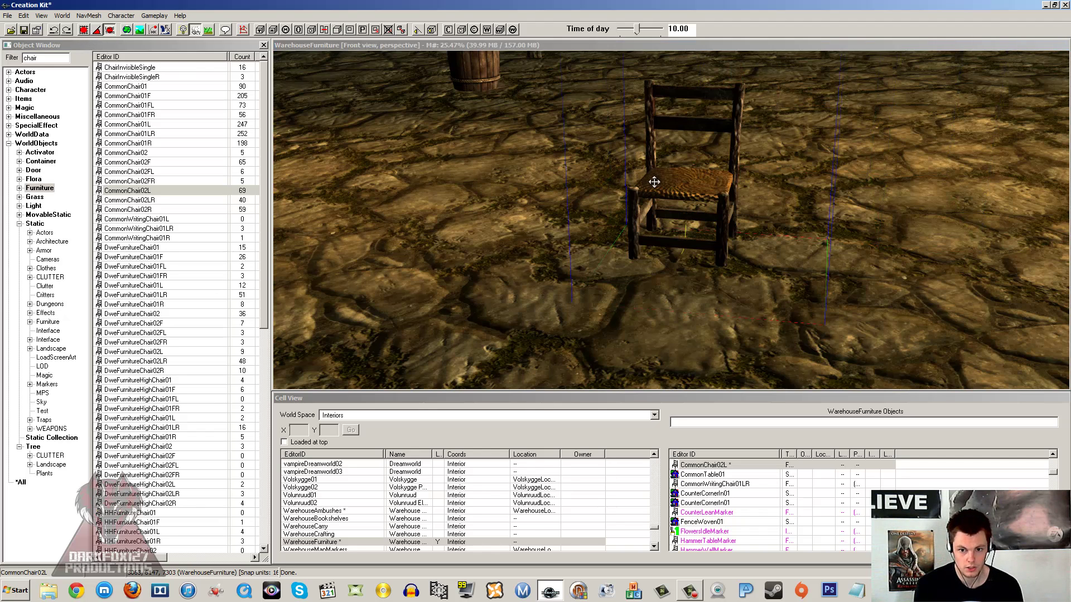
pyautogui.moveTo(654, 181); pyautogui.dragTo(639, 189)
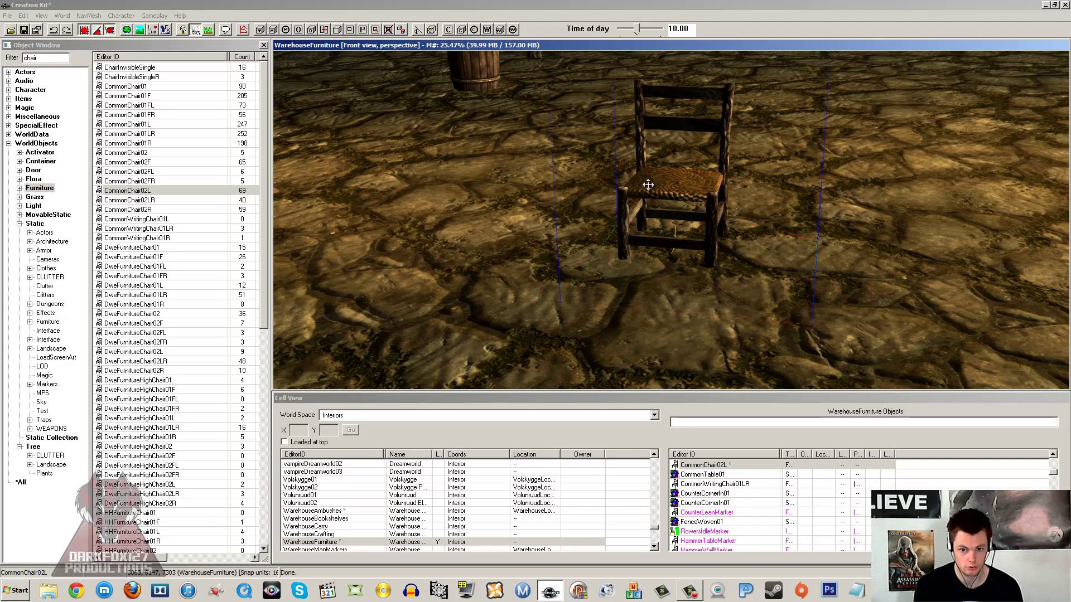
# Step: Reposition the selected chair and slide it along the X axis across the floor
pyautogui.click(659, 200)
pyautogui.click(666, 195)
pyautogui.moveTo(666, 195); pyautogui.dragTo(598, 241, button='middle')
pyautogui.moveTo(579, 253); pyautogui.dragTo(587, 206)
pyautogui.keyDown('shift'); pyautogui.moveTo(587, 206); pyautogui.dragTo(627, 196, button='middle'); pyautogui.keyUp('shift')
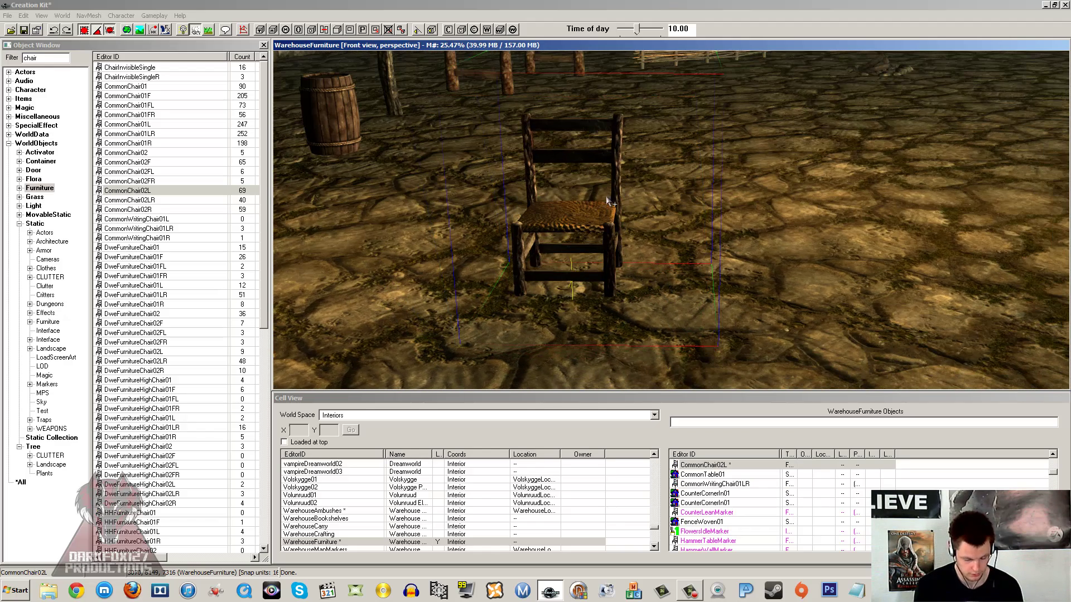
pyautogui.press('x')
pyautogui.moveTo(623, 222); pyautogui.dragTo(948, 170)
pyautogui.moveTo(390, 217); pyautogui.dragTo(685, 200, button='middle')
# Step: Toggle angle and grid snapping again and shift the chair to another spot on the floor
pyautogui.hotkey('ctrl', 'q')
pyautogui.press('q')
pyautogui.moveTo(685, 145); pyautogui.dragTo(826, 196)
# Step: Rotate the chair about its vertical axis on the stone floor
pyautogui.moveTo(825, 196); pyautogui.dragTo(614, 181, button='middle')
pyautogui.moveTo(623, 191)
pyautogui.mouseDown(button='right')
pyautogui.moveTo(480, 203)
pyautogui.moveTo(557, 276)
pyautogui.moveTo(597, 195)
pyautogui.moveTo(671, 177)
pyautogui.moveTo(534, 162)
pyautogui.moveTo(393, 186)
pyautogui.moveTo(457, 169)
pyautogui.moveTo(605, 180)
pyautogui.moveTo(553, 159)
pyautogui.moveTo(555, 149)
pyautogui.moveTo(600, 151)
pyautogui.moveTo(579, 160)
pyautogui.moveTo(594, 154)
pyautogui.moveTo(603, 190)
pyautogui.mouseUp(button='right')
pyautogui.moveTo(603, 189); pyautogui.dragTo(751, 162, button='middle')
pyautogui.moveTo(750, 163); pyautogui.dragTo(789, 246, button='right')
pyautogui.moveTo(790, 247); pyautogui.dragTo(637, 284, button='middle')
pyautogui.scroll(5, 630, 232)
pyautogui.scroll(-5, 641, 258)
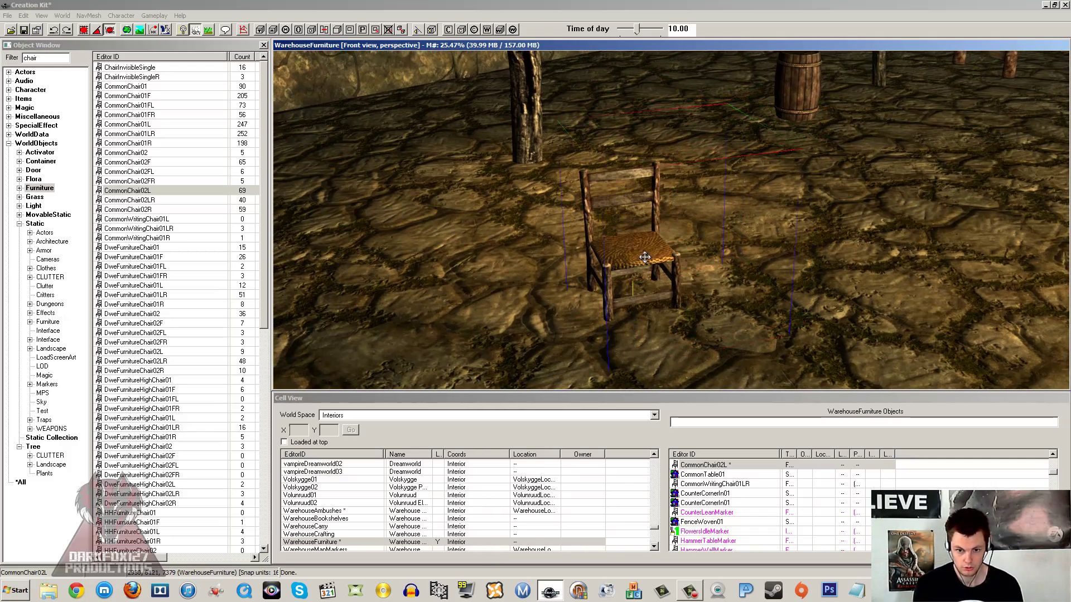
# Step: Show the rotation gizmo on the chair and tilt the chair with it
pyautogui.moveTo(642, 248); pyautogui.dragTo(727, 222, button='middle')
pyautogui.scroll(4, 689, 193)
pyautogui.keyDown('shift'); pyautogui.moveTo(727, 222); pyautogui.dragTo(703, 223); pyautogui.keyUp('shift')
pyautogui.scroll(-4, 703, 223)
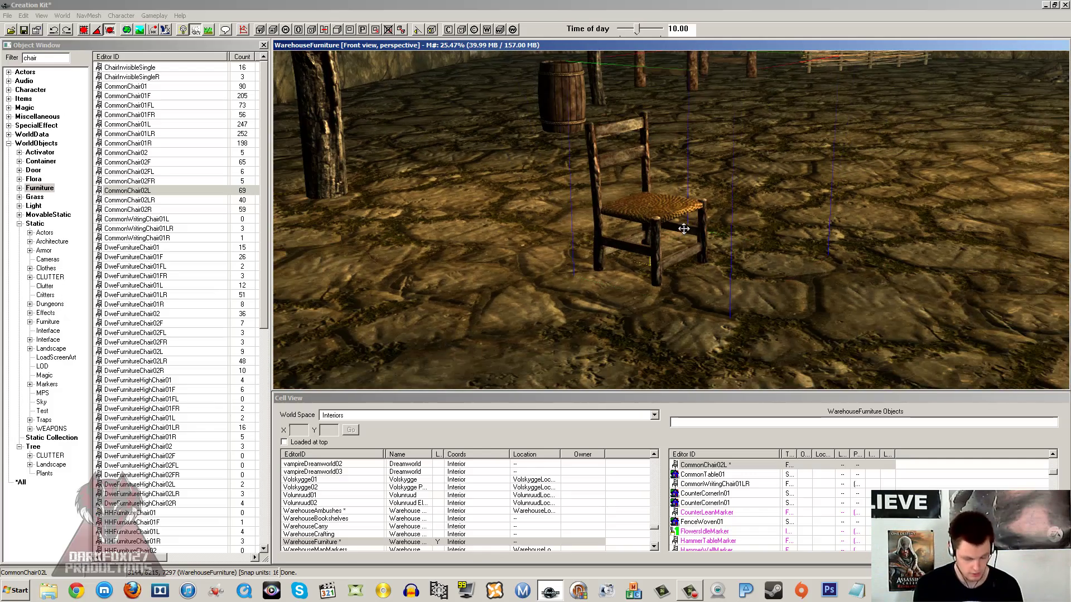
pyautogui.click(675, 227)
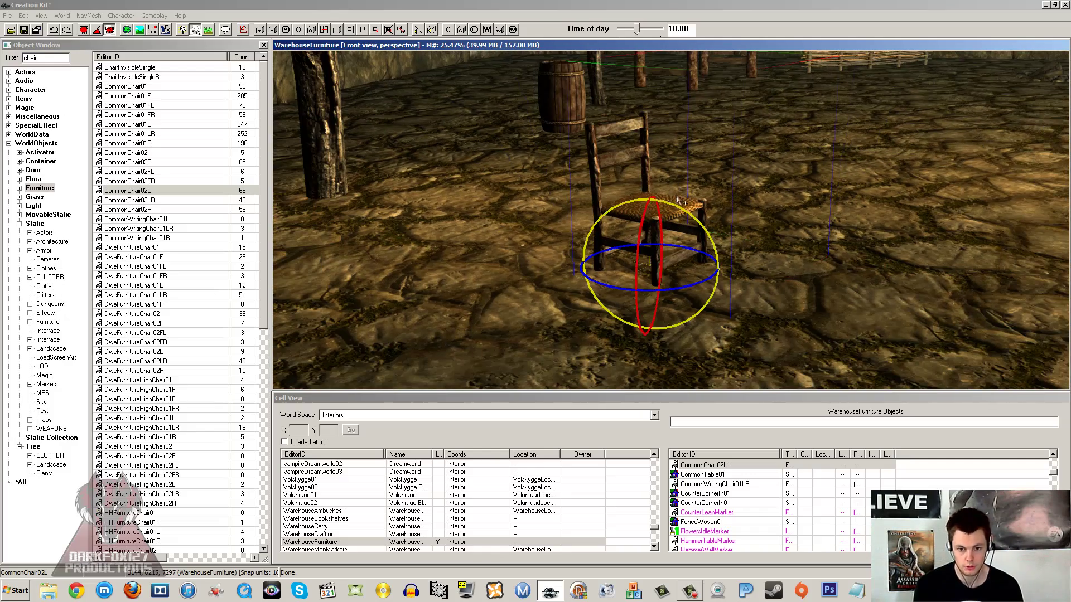
pyautogui.moveTo(661, 226); pyautogui.dragTo(641, 219, button='middle')
pyautogui.moveTo(625, 227); pyautogui.dragTo(604, 360, button='right')
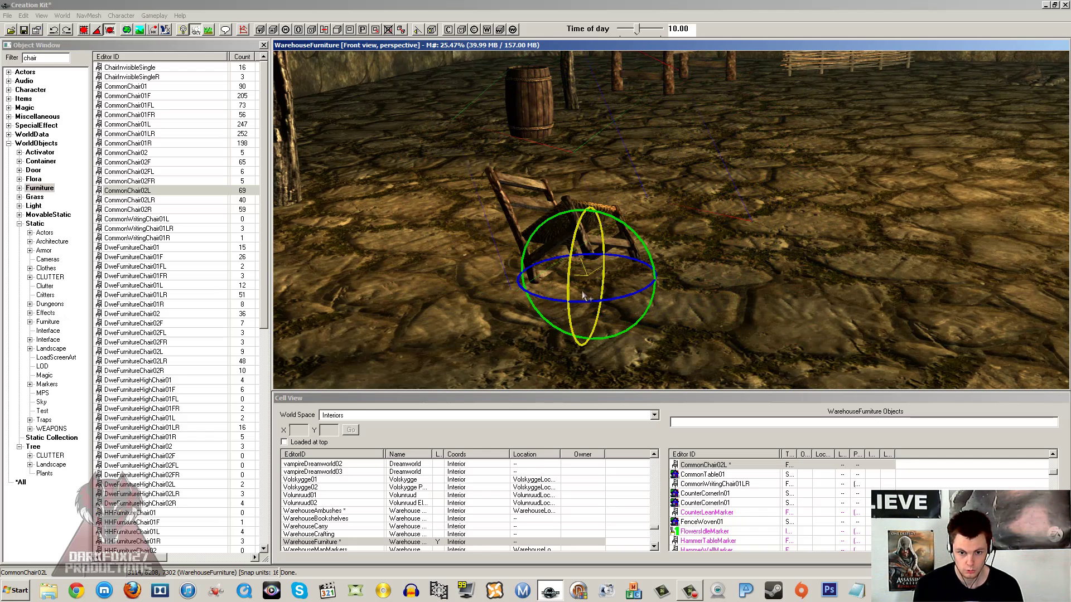
# Step: Turn and tilt the chair around several axes with the rotation gizmo
pyautogui.moveTo(584, 298); pyautogui.dragTo(975, 303, button='right')
pyautogui.moveTo(974, 303); pyautogui.dragTo(951, 305)
pyautogui.moveTo(568, 242); pyautogui.dragTo(577, 283)
pyautogui.moveTo(578, 283); pyautogui.dragTo(562, 302, button='right')
pyautogui.moveTo(549, 119); pyautogui.dragTo(494, 58, button='right')
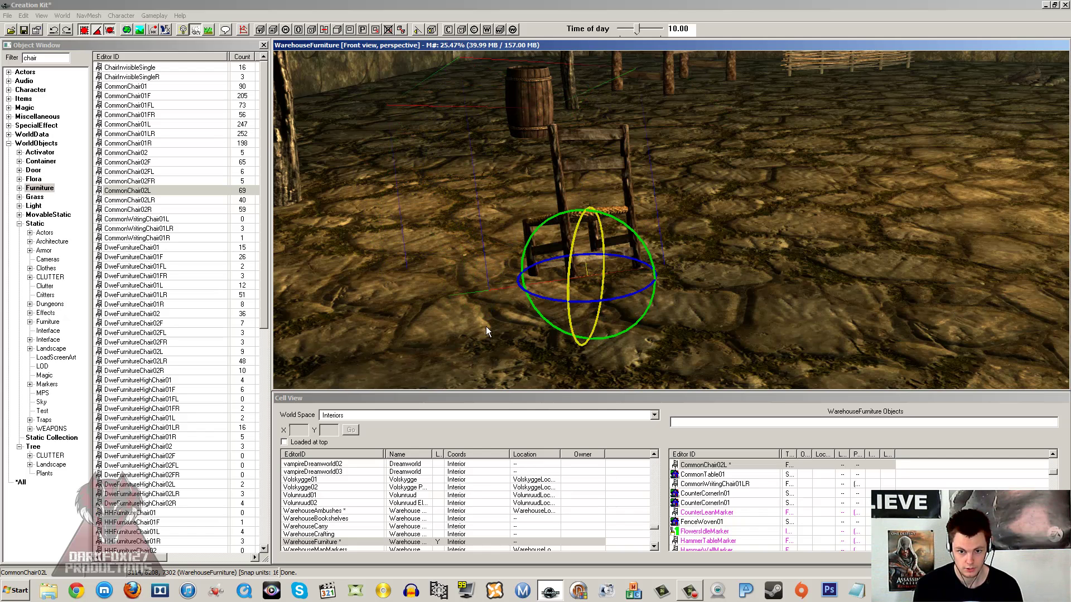
pyautogui.moveTo(520, 138); pyautogui.dragTo(564, 252, button='right')
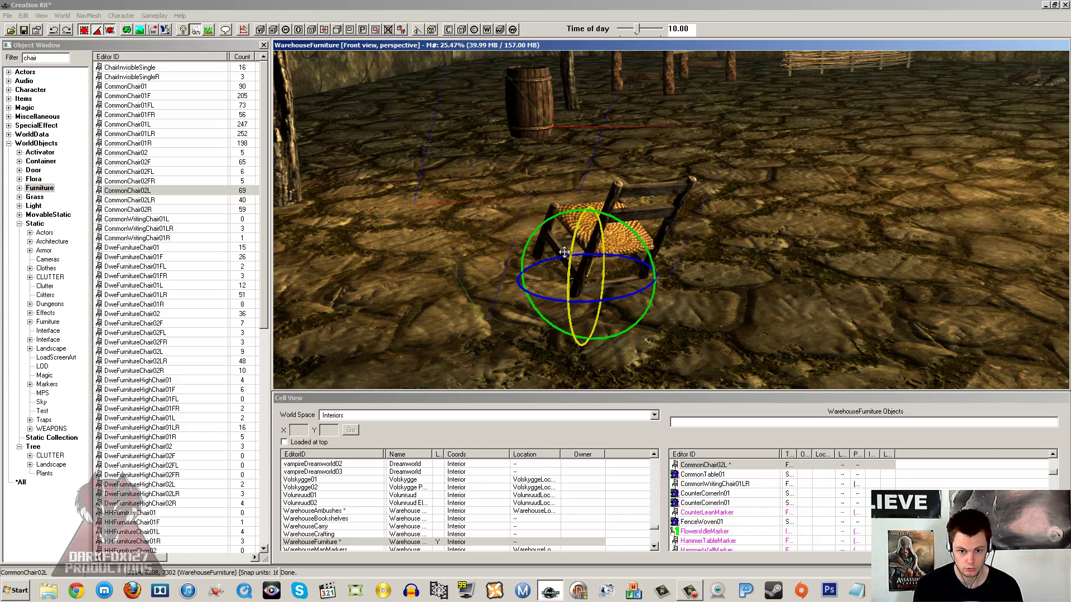
# Step: Examine the movement preferences for grid snap, angle snap and camera speed, and close them
pyautogui.click(36, 30)
pyautogui.click(539, 240)
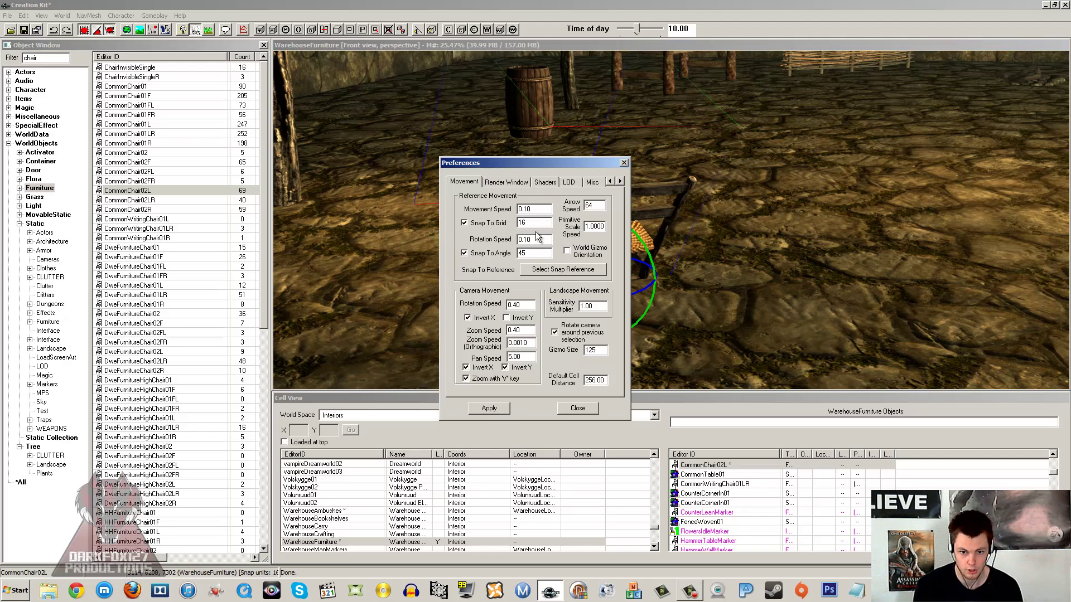
pyautogui.click(531, 305)
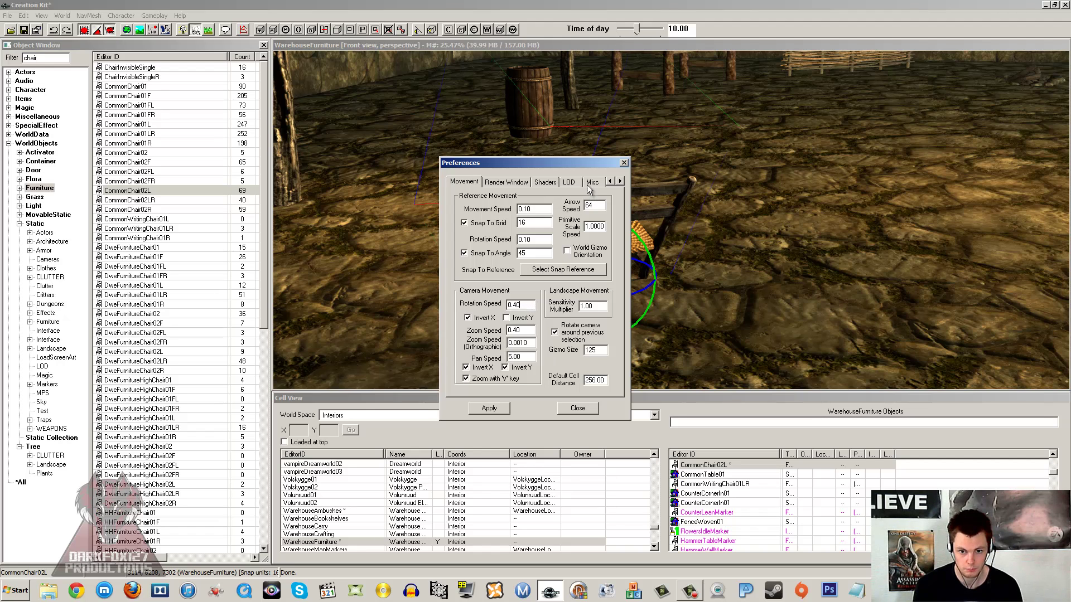
pyautogui.click(623, 162)
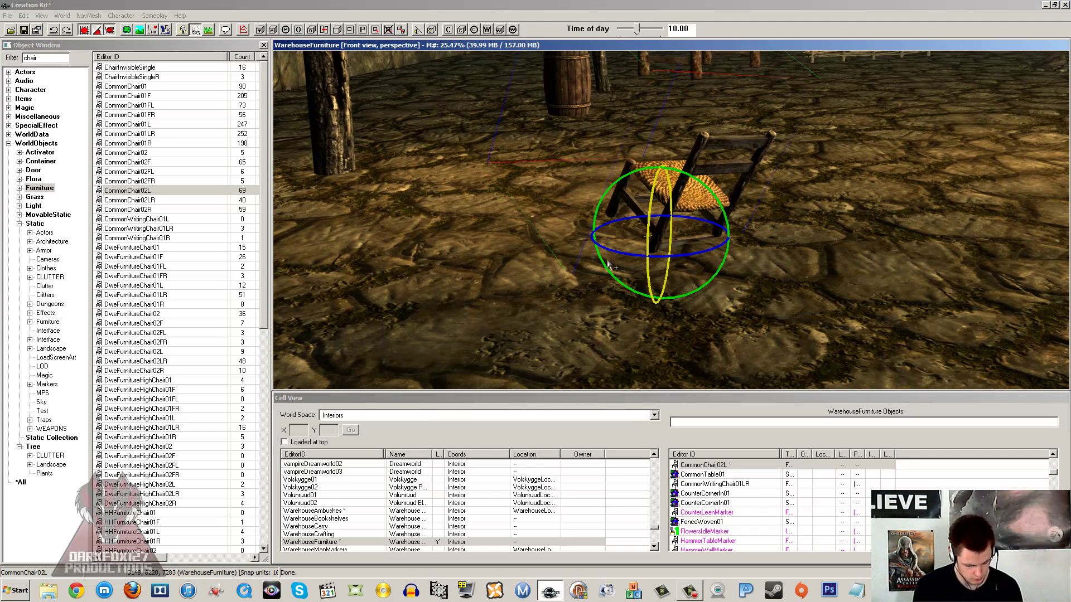
# Step: Toggle angle and grid snapping and hide the rotation gizmo around the tilted chair
pyautogui.hotkey('ctrl', 'q')
pyautogui.press('q')
pyautogui.moveTo(692, 250); pyautogui.dragTo(642, 228, button='middle')
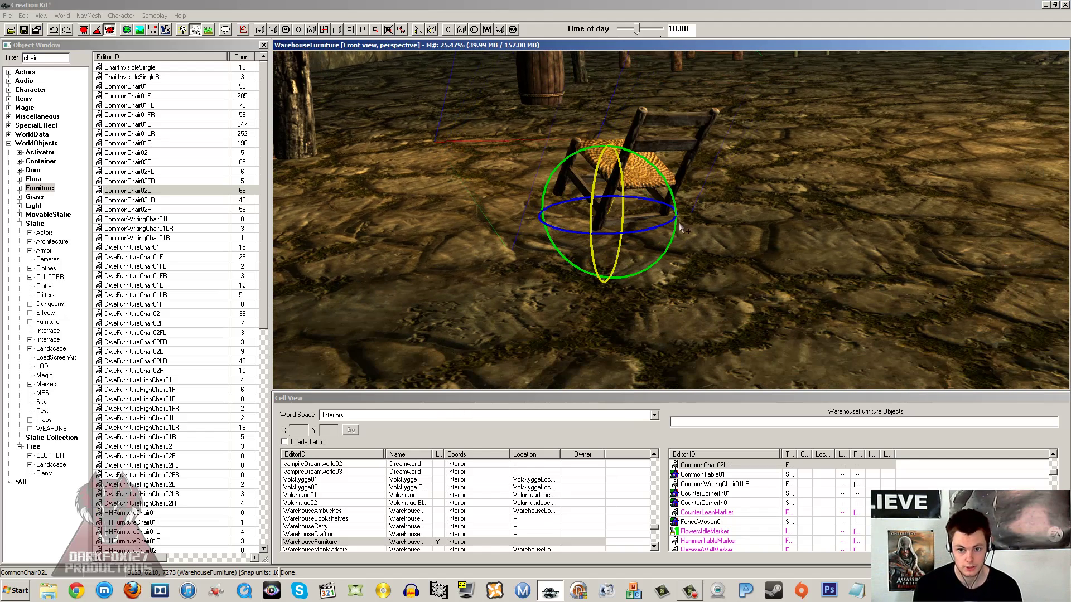
pyautogui.click(680, 190)
pyautogui.scroll(-3, 681, 191)
pyautogui.click(650, 239)
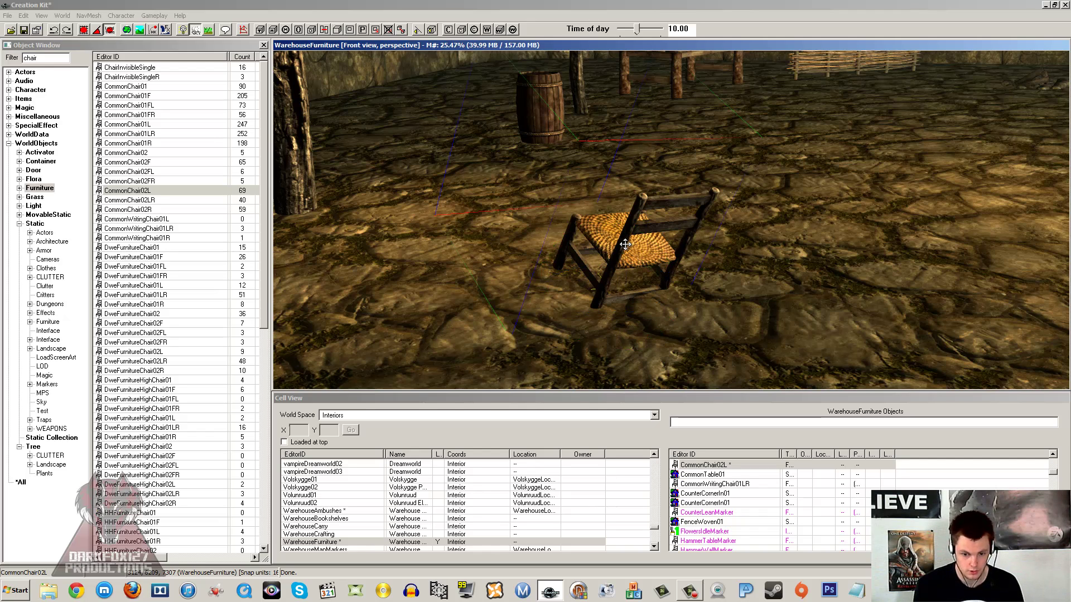
# Step: Delete the tilted chair and place a new CommonChair02L upright in its spot
pyautogui.press('Delete')
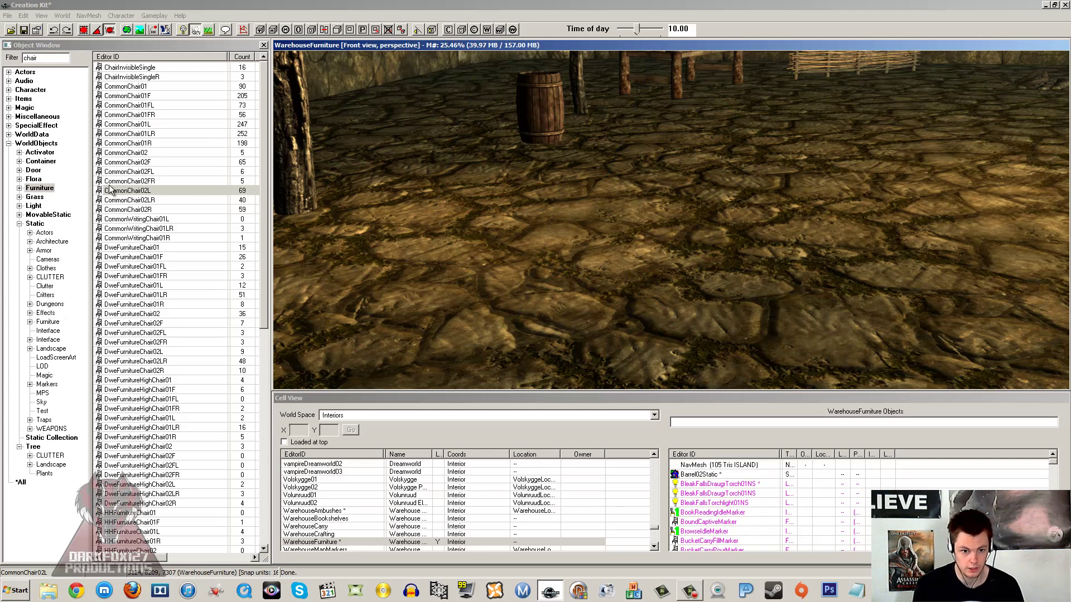
pyautogui.click(152, 172)
pyautogui.moveTo(146, 191); pyautogui.dragTo(620, 290)
pyautogui.press('shift')
pyautogui.press('shift')
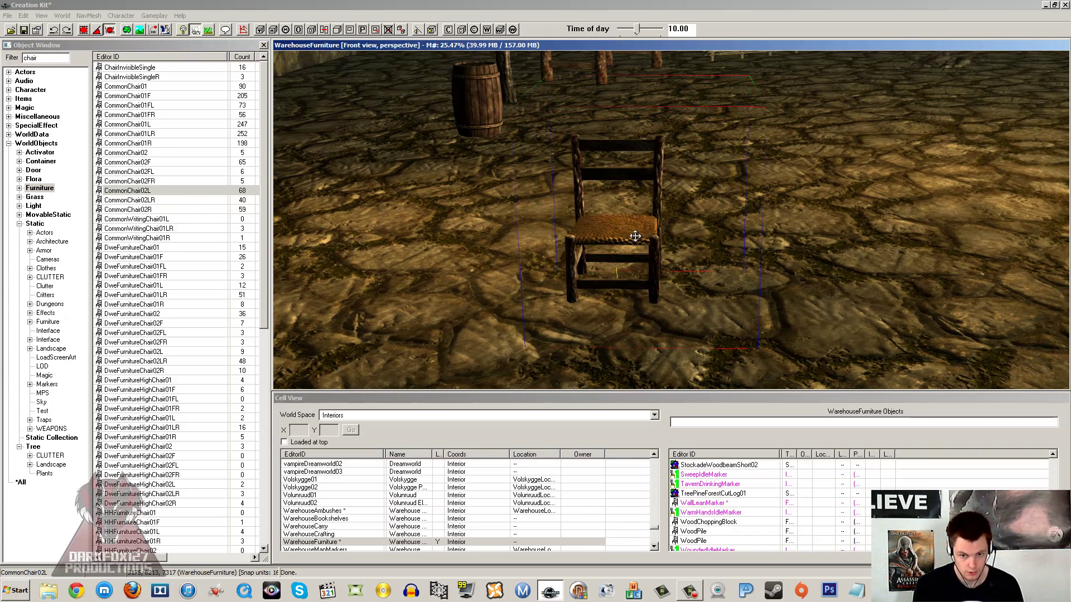
# Step: Try resizing the new chair with the scale gizmo, and undo the change
pyautogui.click(635, 236)
pyautogui.scroll(4, 632, 239)
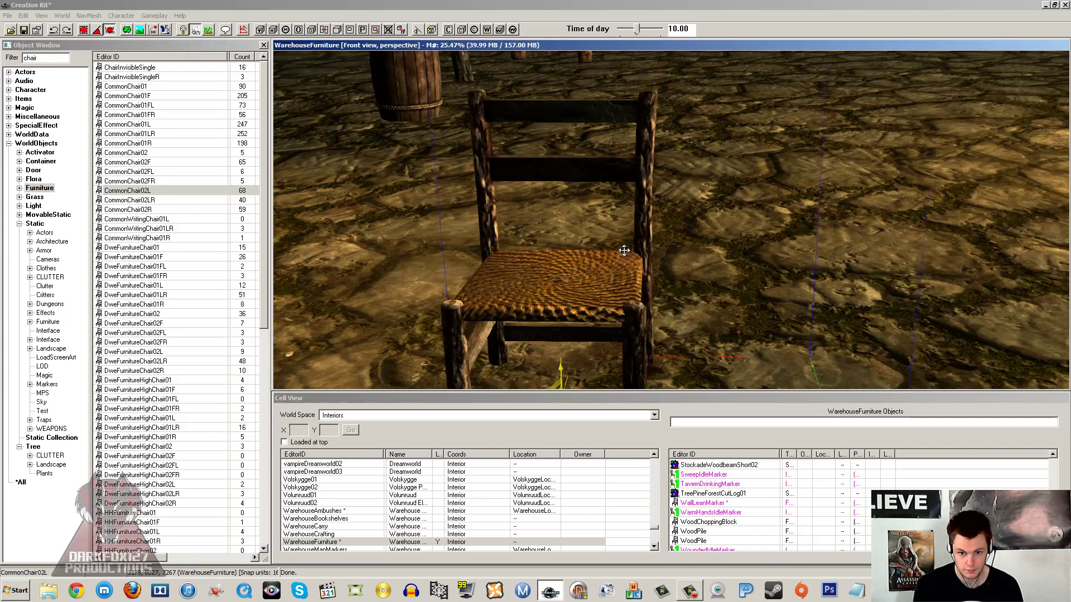
pyautogui.scroll(-3, 633, 240)
pyautogui.press('shift')
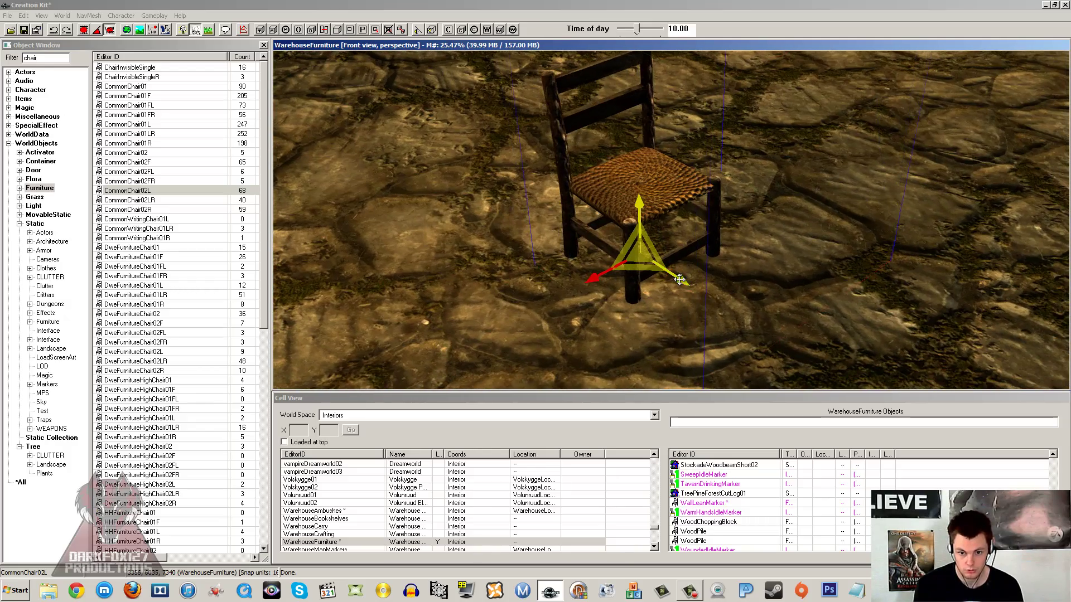
pyautogui.press('shift')
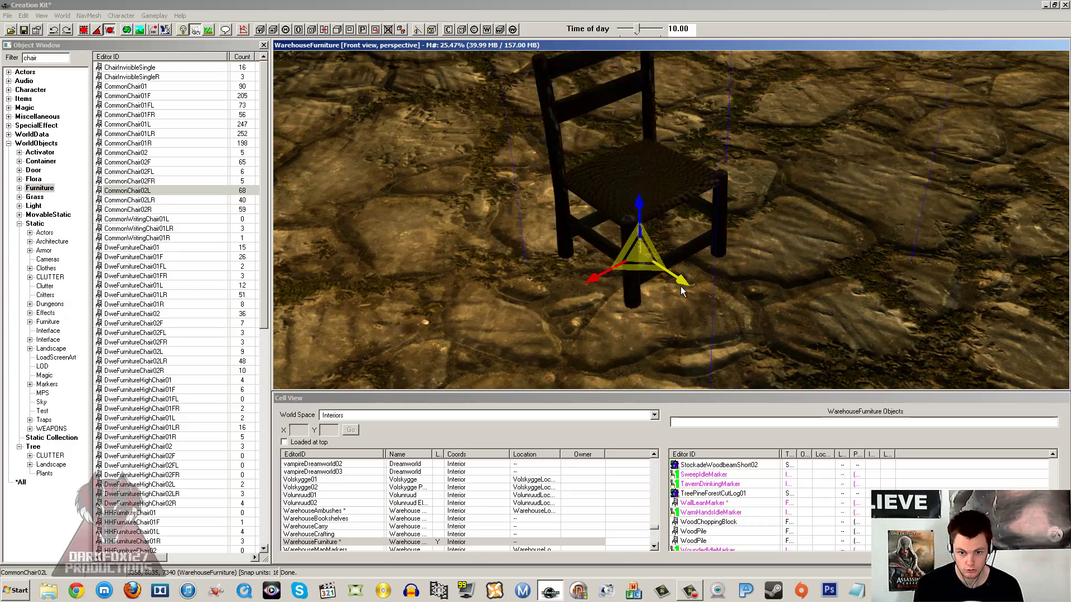
pyautogui.moveTo(683, 288); pyautogui.dragTo(652, 268)
pyautogui.press('shift')
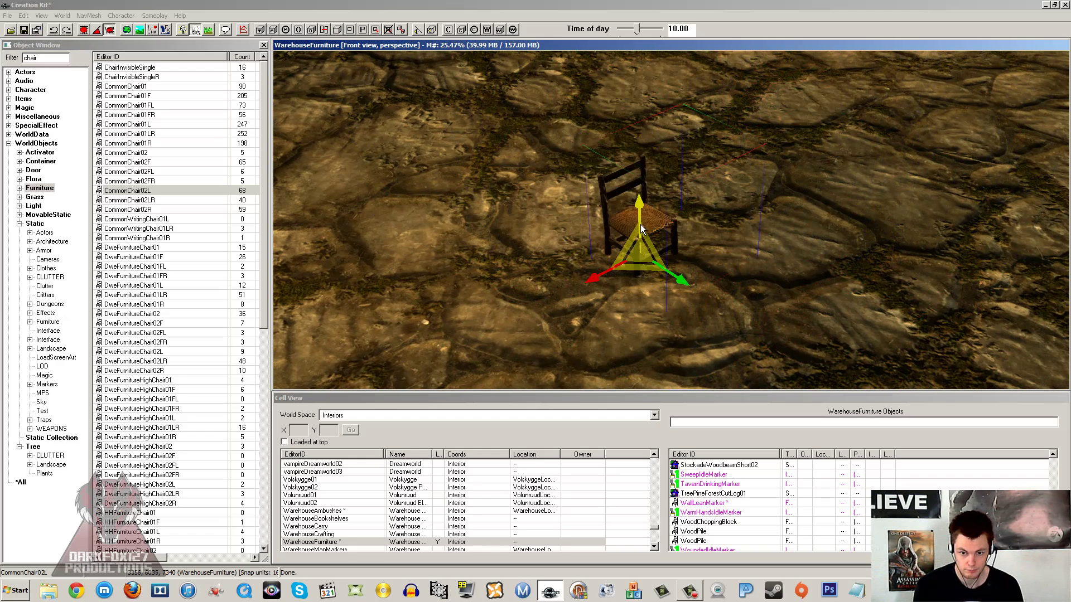
pyautogui.hotkey('ctrl', 'z')
# Step: Hide the gizmo and scale the chair up until it towers over the nearby furniture
pyautogui.press('e')
pyautogui.press('shift')
pyautogui.moveTo(600, 210); pyautogui.dragTo(627, 250, button='middle')
pyautogui.press('shift')
pyautogui.scroll(-5, 620, 268)
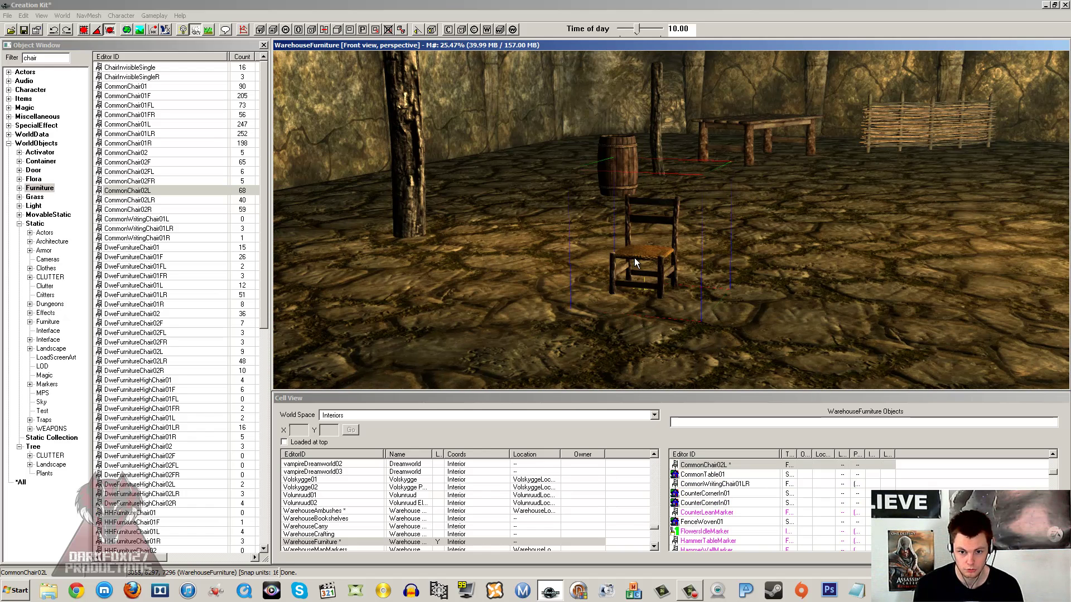
pyautogui.press('s')
pyautogui.moveTo(634, 258); pyautogui.dragTo(761, 158)
pyautogui.scroll(-5, 678, 276)
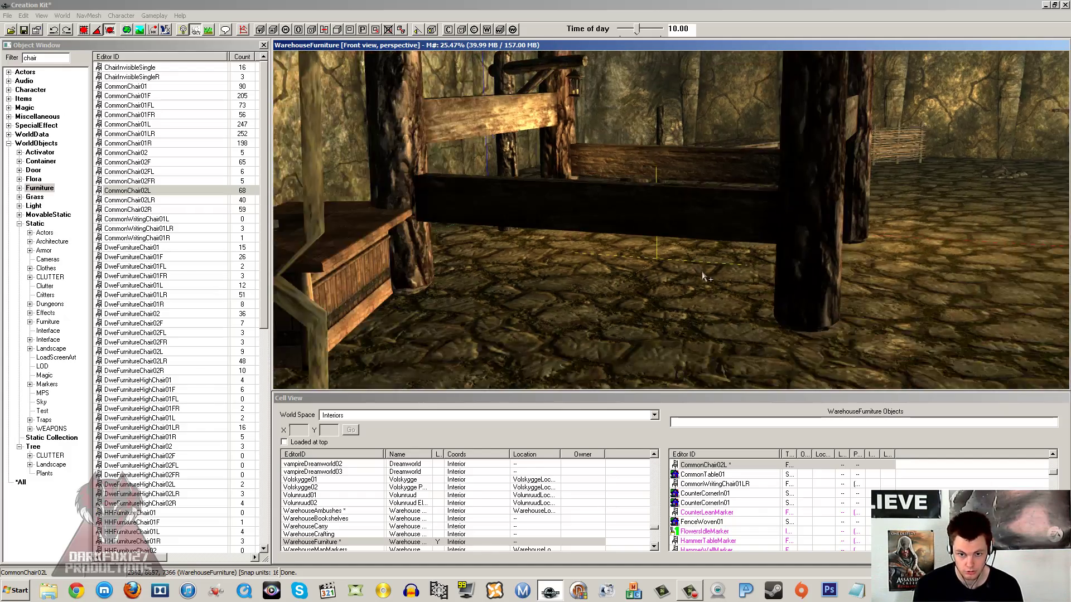
# Step: Scale the oversized chair back down beside the barrel and lantern post
pyautogui.scroll(-4, 695, 253)
pyautogui.moveTo(694, 253); pyautogui.dragTo(667, 226, button='middle')
pyautogui.scroll(-3, 690, 183)
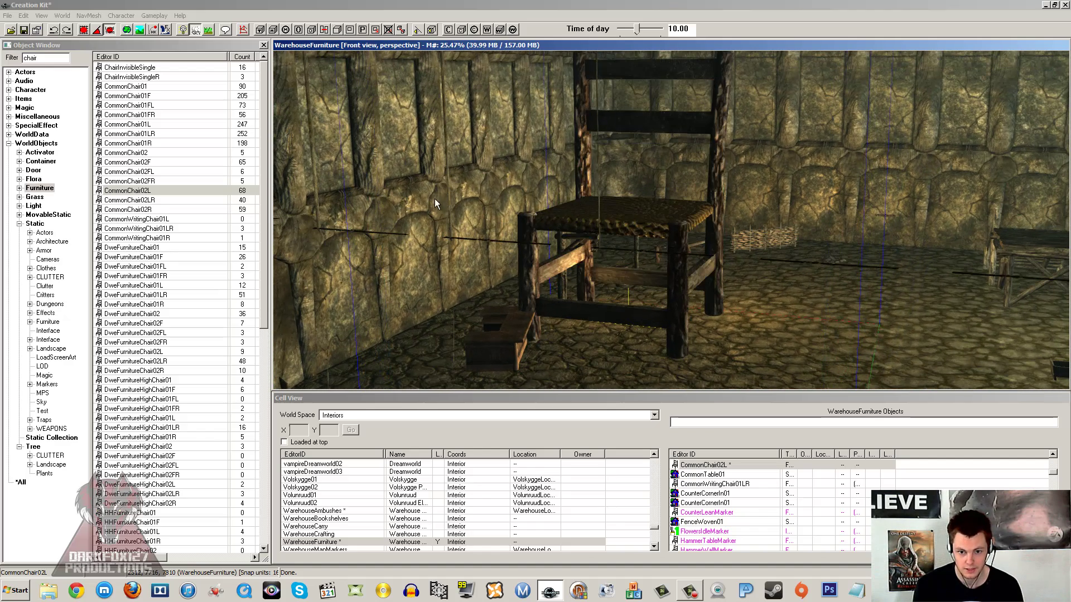
pyautogui.moveTo(371, 195); pyautogui.dragTo(625, 226)
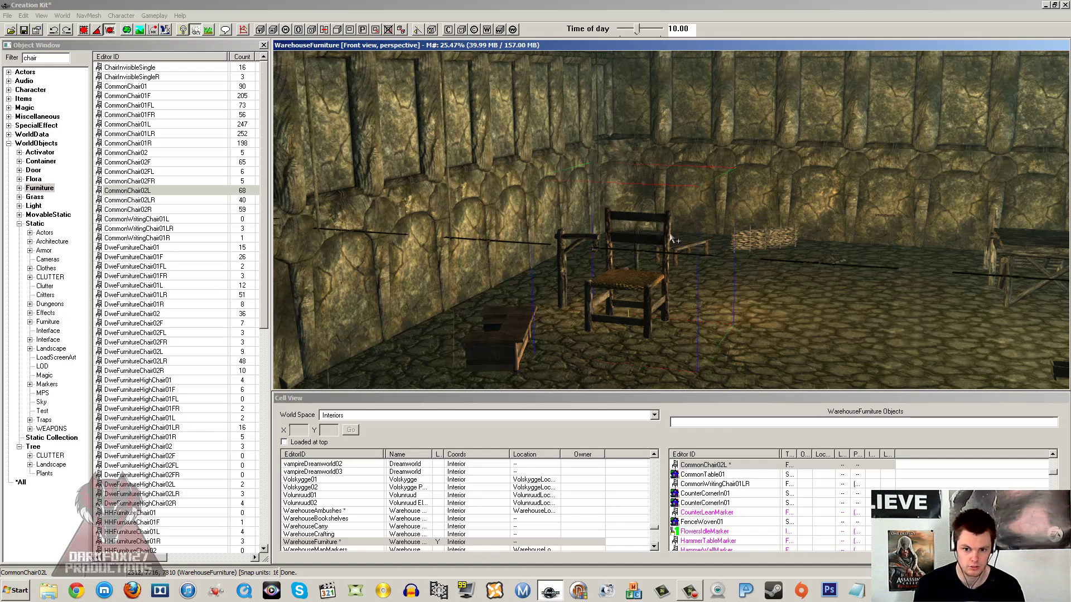
pyautogui.moveTo(668, 236); pyautogui.dragTo(662, 228, button='middle')
pyautogui.scroll(1, 638, 258)
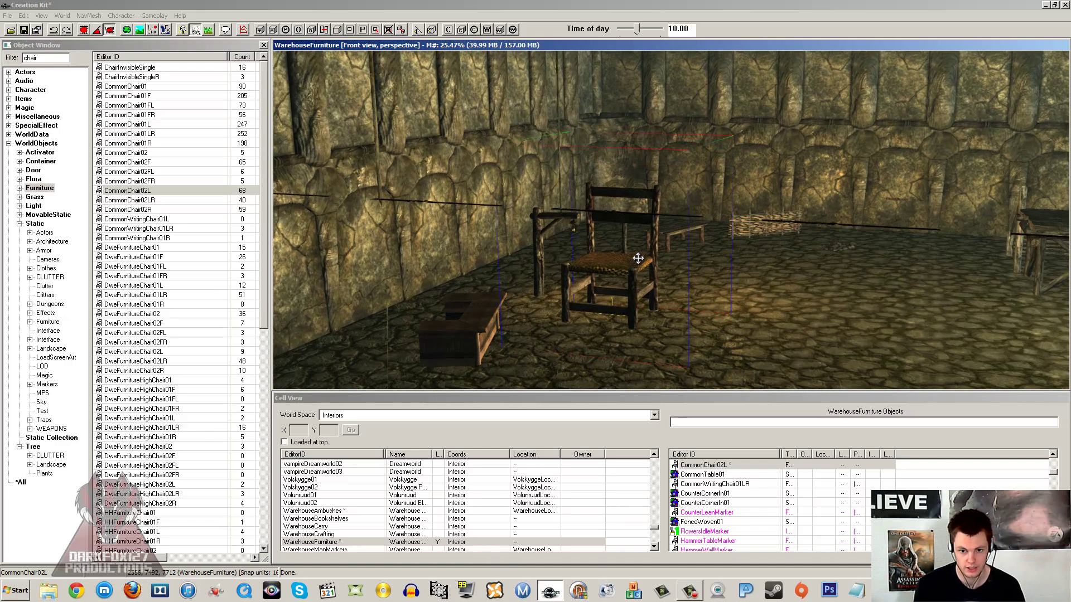
pyautogui.scroll(3, 638, 258)
pyautogui.moveTo(745, 199); pyautogui.dragTo(831, 181)
pyautogui.scroll(-2, 975, 216)
pyautogui.moveTo(645, 235); pyautogui.dragTo(707, 159, button='middle')
pyautogui.scroll(4, 609, 250)
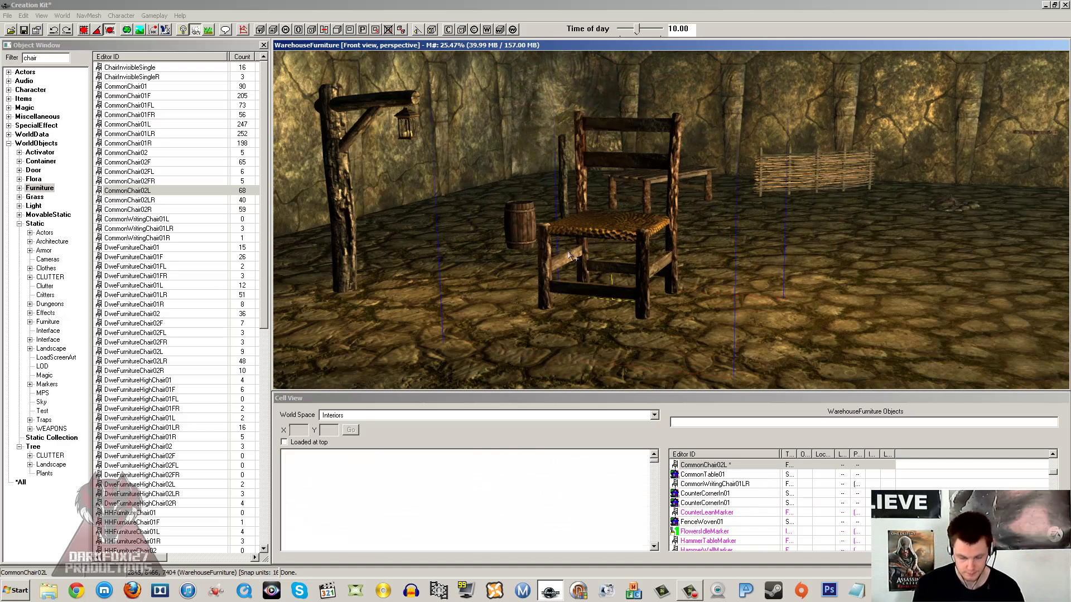
# Step: Delete the scaled chair, place a CommonChair02LR on the floor in front of the barrel and select it
pyautogui.press('Delete')
pyautogui.moveTo(134, 199); pyautogui.dragTo(645, 331)
pyautogui.scroll(5, 628, 221)
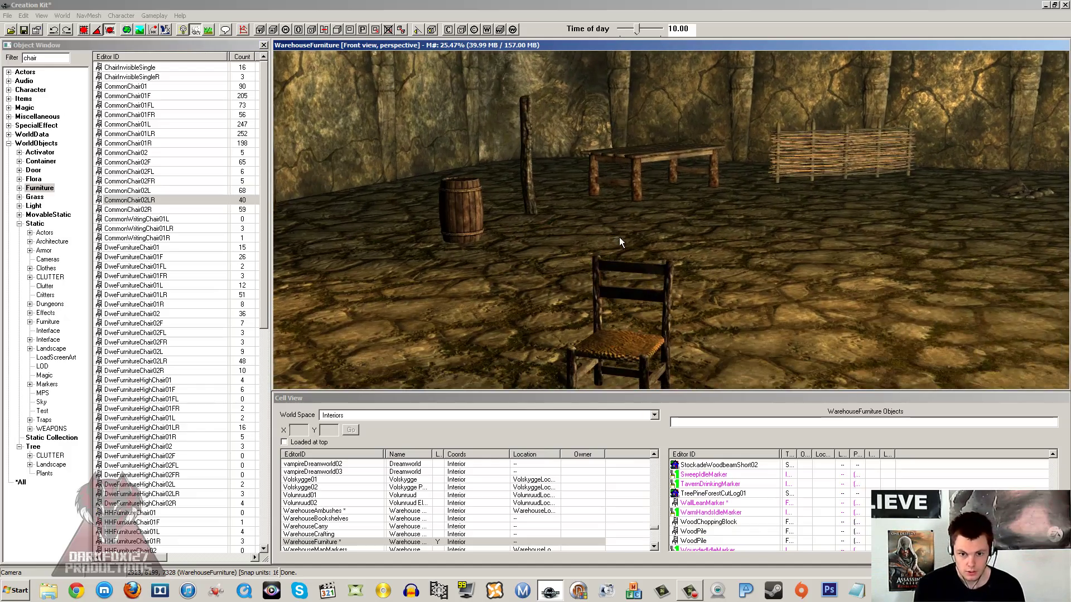
pyautogui.moveTo(626, 216); pyautogui.dragTo(599, 156, button='middle')
pyautogui.click(561, 264)
pyautogui.moveTo(561, 264); pyautogui.dragTo(628, 172, button='middle')
pyautogui.click(689, 111)
pyautogui.scroll(-5, 617, 189)
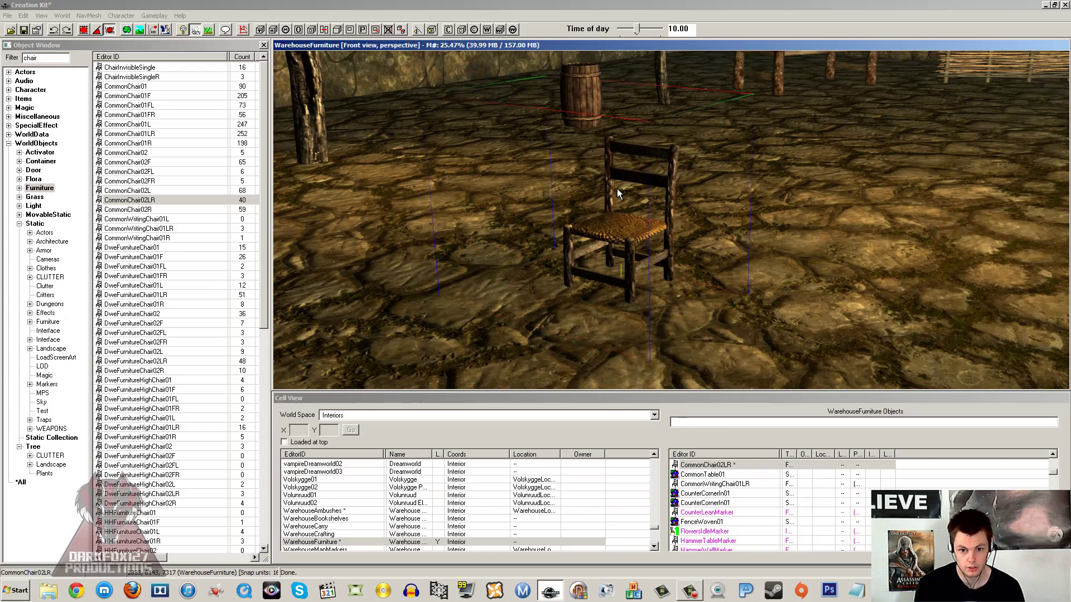
# Step: Delete the selected CommonChair02LR in front of the barrel and undo the deletion
pyautogui.keyDown('shift'); pyautogui.moveTo(654, 217); pyautogui.dragTo(713, 238, button='middle'); pyautogui.keyUp('shift')
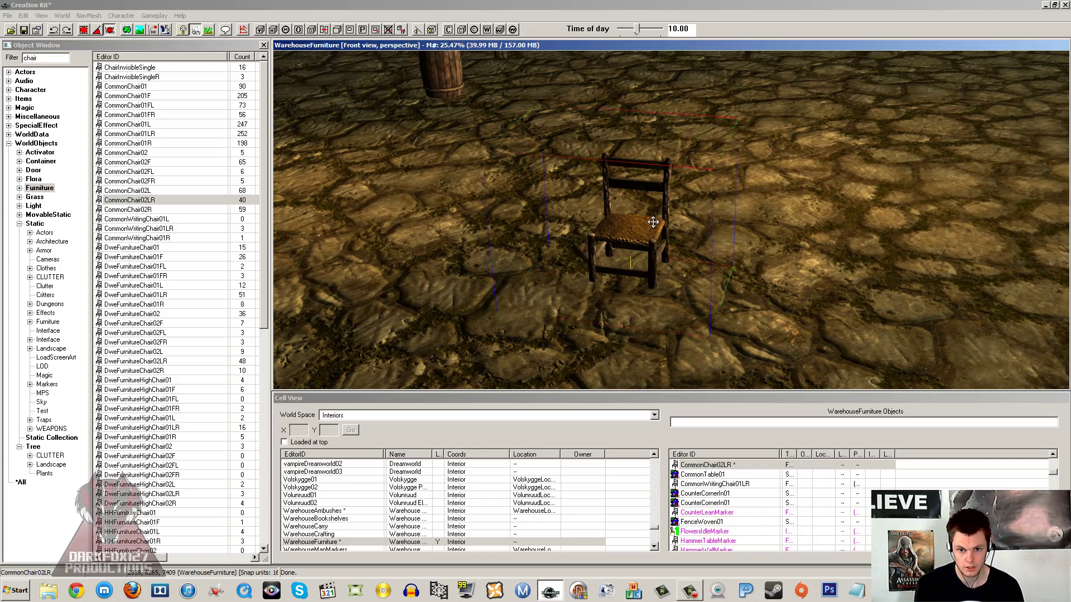
pyautogui.scroll(-5, 653, 222)
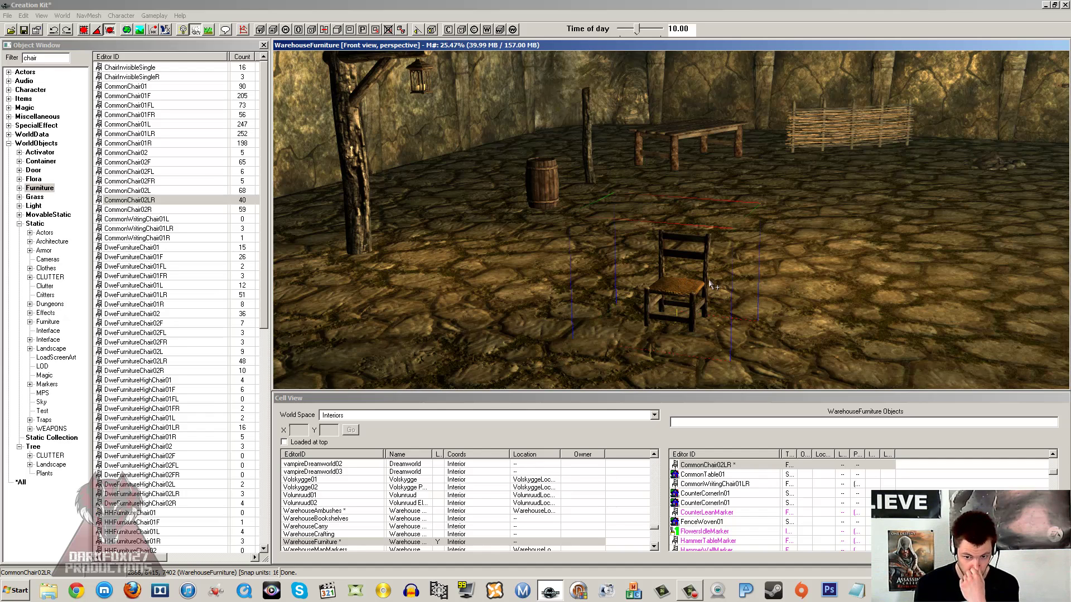
pyautogui.moveTo(734, 306); pyautogui.dragTo(617, 276, button='middle')
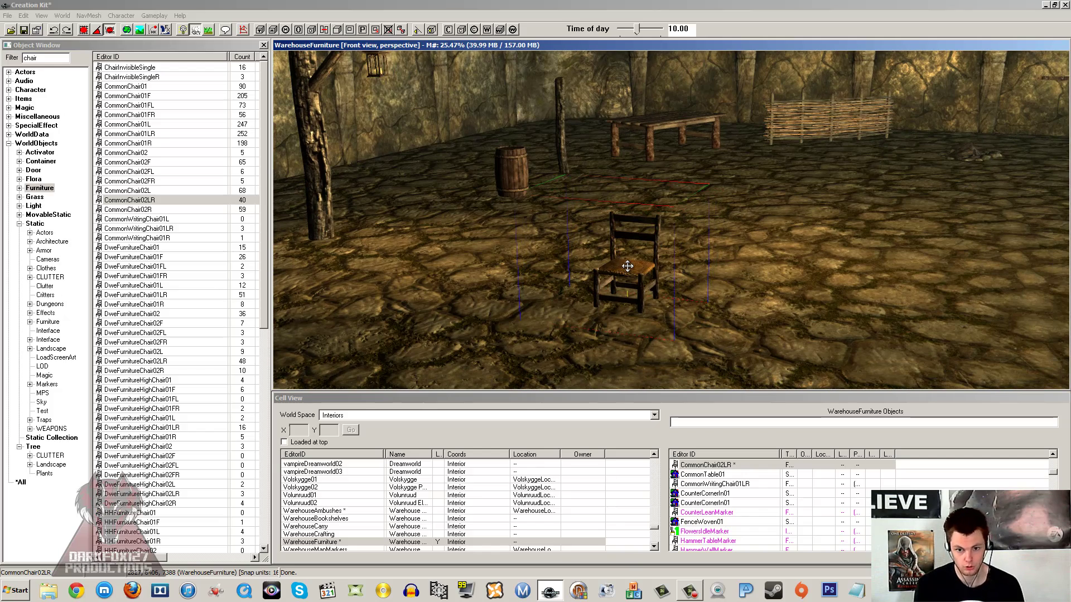
pyautogui.scroll(5, 628, 266)
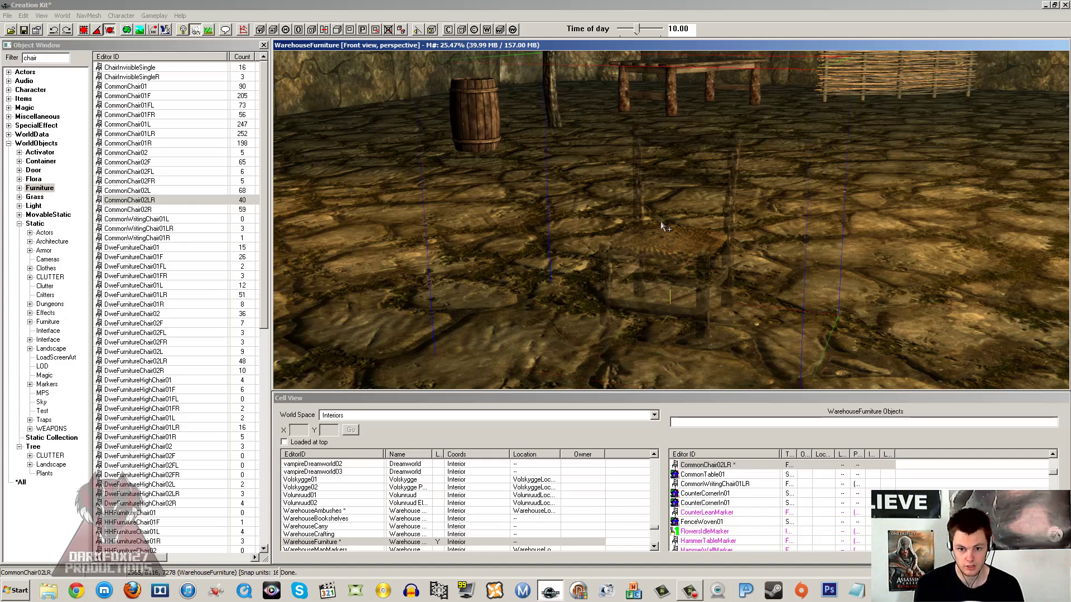
pyautogui.press('Delete')
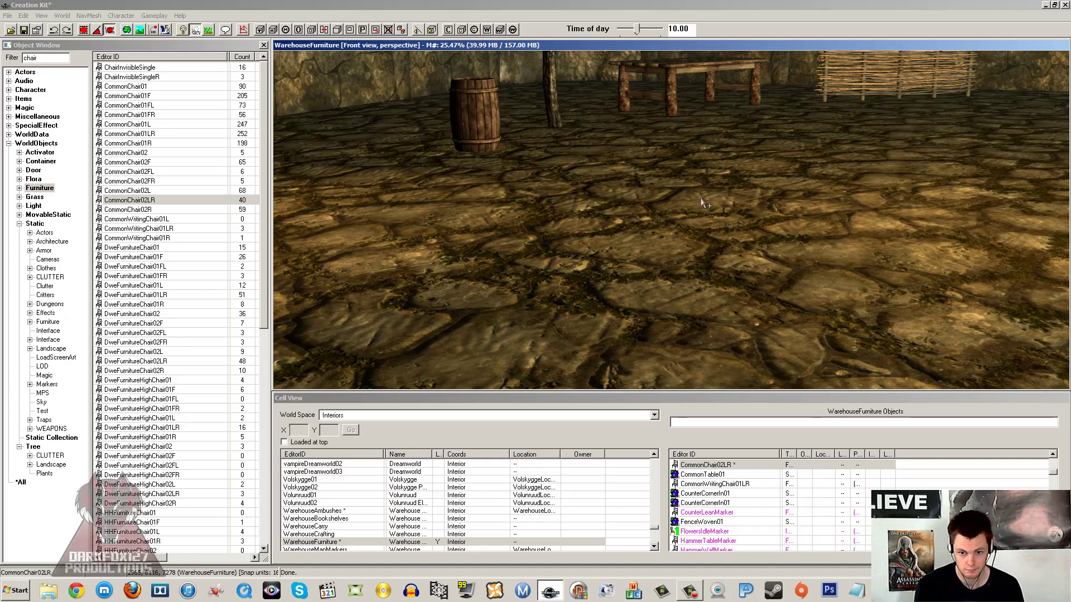
pyautogui.hotkey('ctrl', 'z')
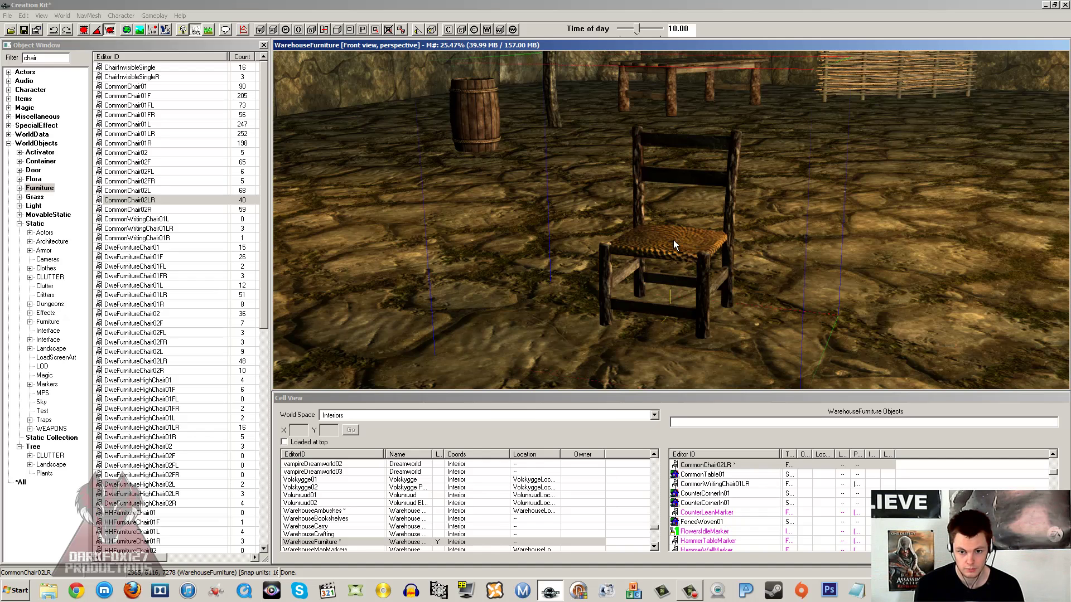
# Step: Delete the same chair once more, select the floor section instead, and restore the chair by undoing
pyautogui.scroll(-5, 672, 234)
pyautogui.press('Delete')
pyautogui.click(845, 245)
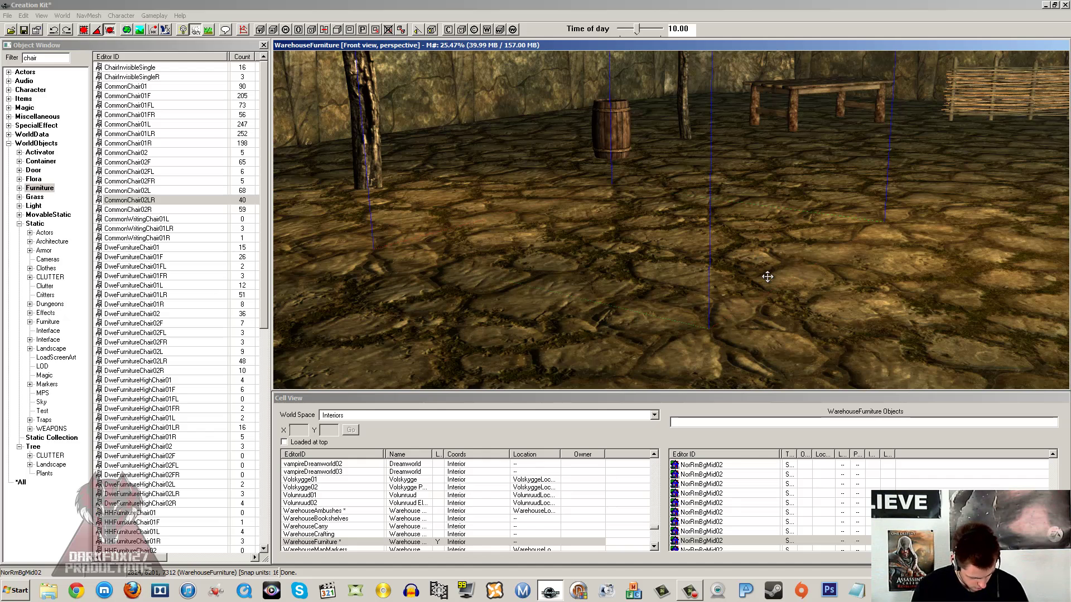
pyautogui.hotkey('ctrl', 'z')
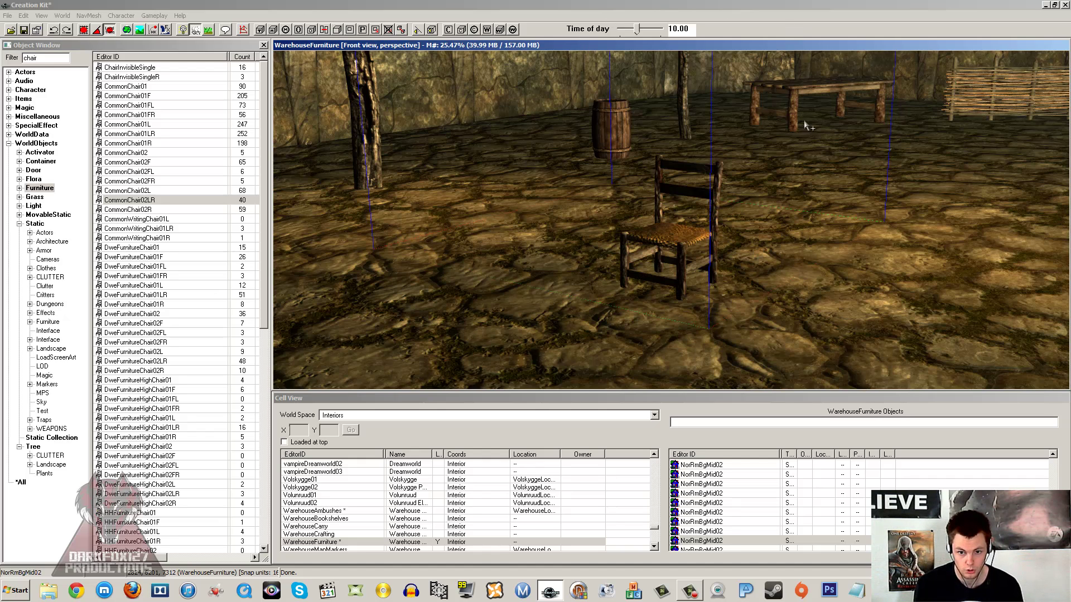
pyautogui.moveTo(755, 165); pyautogui.dragTo(702, 198, button='middle')
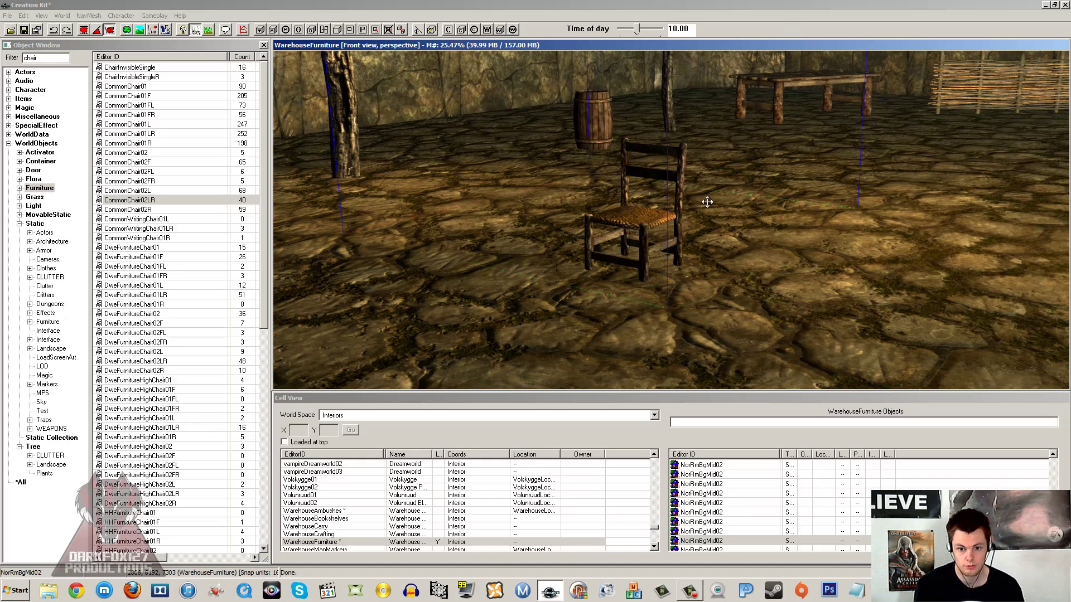
# Step: Select the restored chair and examine it from several angles, both close up and from across the warehouse
pyautogui.click(660, 210)
pyautogui.scroll(5, 645, 216)
pyautogui.keyDown('shift'); pyautogui.moveTo(644, 215); pyautogui.dragTo(724, 230, button='middle'); pyautogui.keyUp('shift')
pyautogui.scroll(-6, 686, 211)
pyautogui.keyDown('shift'); pyautogui.moveTo(622, 288); pyautogui.dragTo(582, 247, button='middle'); pyautogui.keyUp('shift')
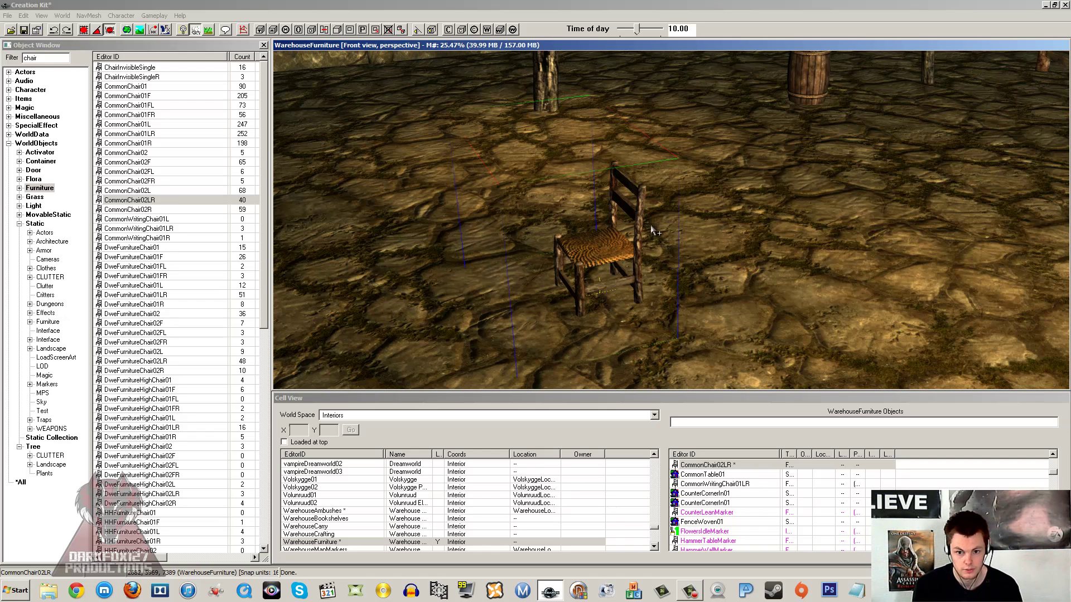
pyautogui.scroll(-10, 673, 225)
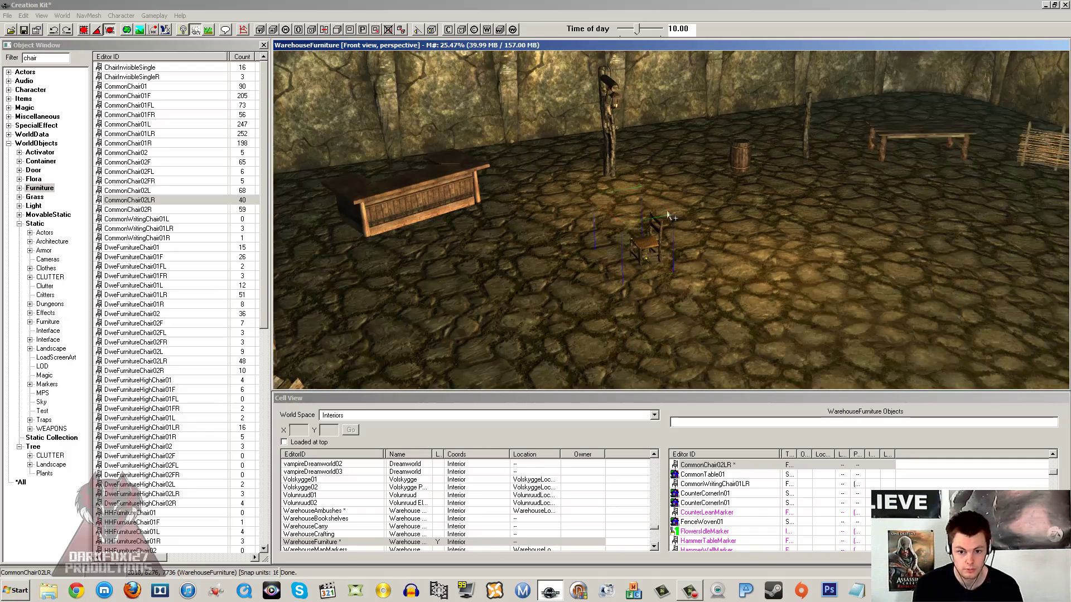
pyautogui.scroll(-4, 668, 214)
pyautogui.moveTo(668, 215)
pyautogui.keyDown('shift'); pyautogui.mouseDown(button='middle')
pyautogui.moveTo(651, 199)
pyautogui.moveTo(674, 208)
pyautogui.moveTo(647, 209)
pyautogui.mouseUp(button='middle'); pyautogui.keyUp('shift')
pyautogui.scroll(3, 647, 209)
pyautogui.scroll(8, 647, 209)
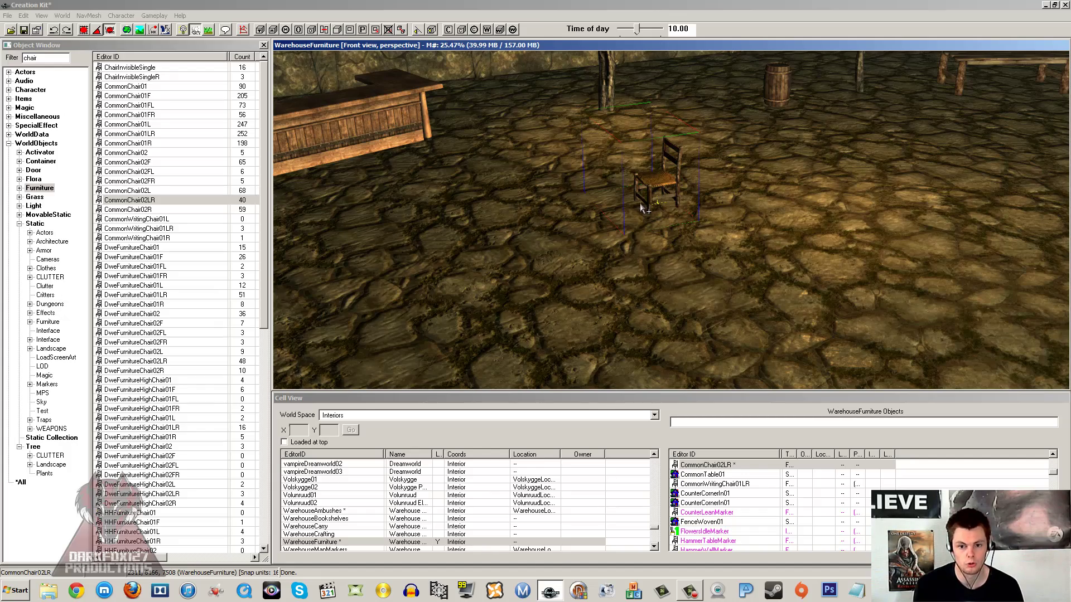
pyautogui.scroll(10, 667, 182)
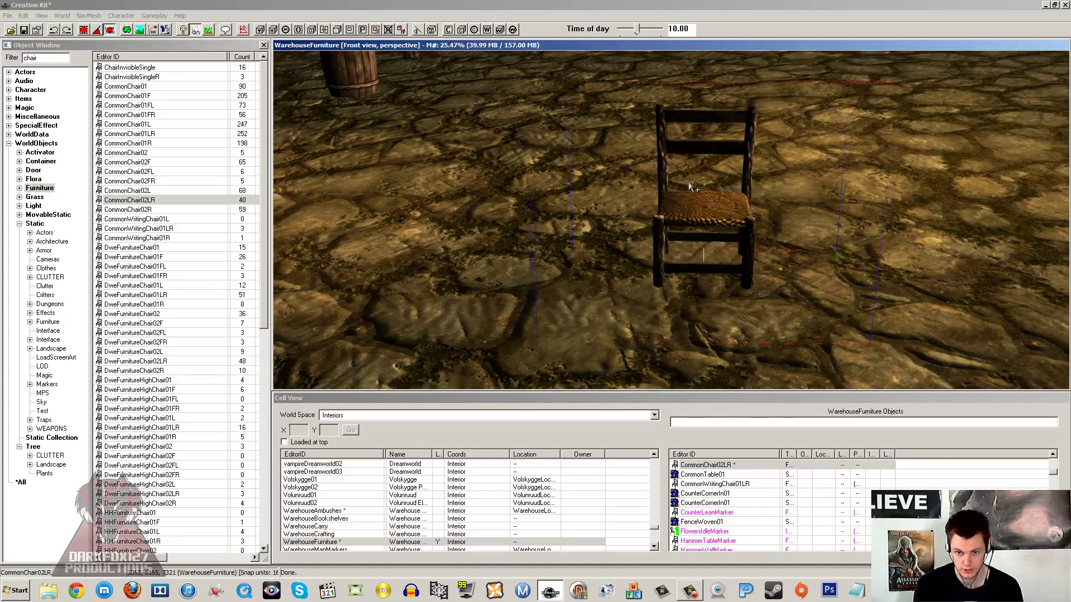
pyautogui.keyDown('shift'); pyautogui.moveTo(691, 186); pyautogui.dragTo(660, 185, button='middle'); pyautogui.keyUp('shift')
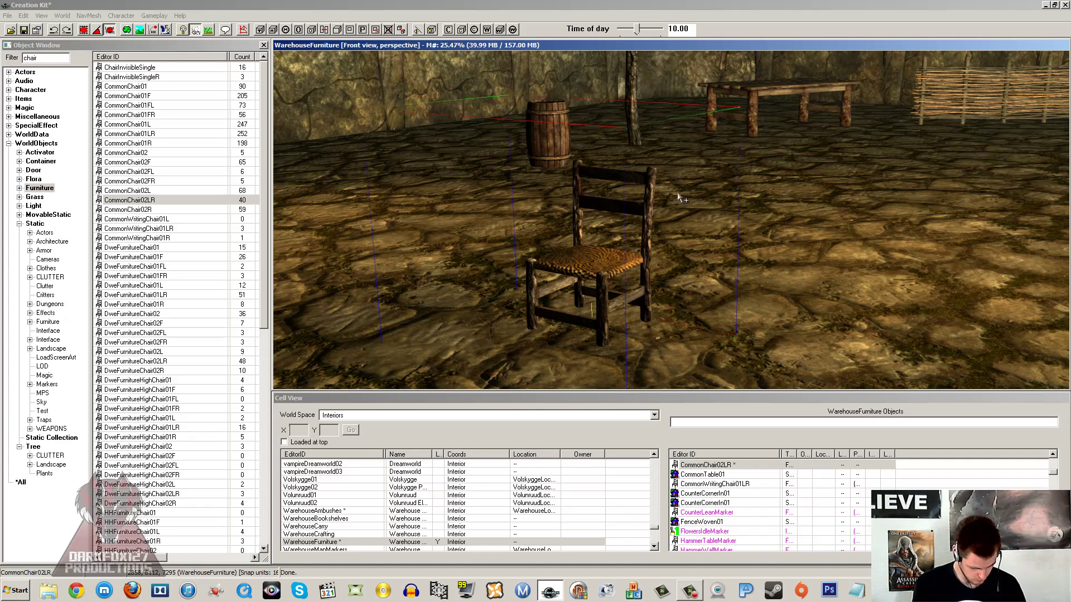
pyautogui.keyDown('shift'); pyautogui.moveTo(717, 170); pyautogui.dragTo(729, 174, button='middle'); pyautogui.keyUp('shift')
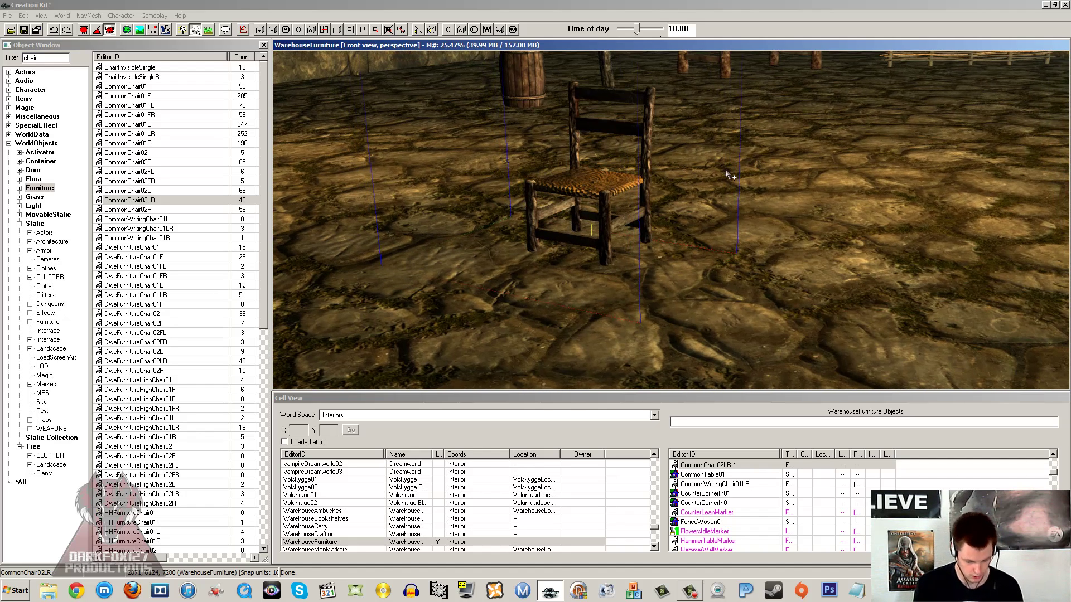
# Step: Switch to the top view over the chair and look across the surrounding warehouse floor
pyautogui.press('t')
pyautogui.scroll(-10, 717, 202)
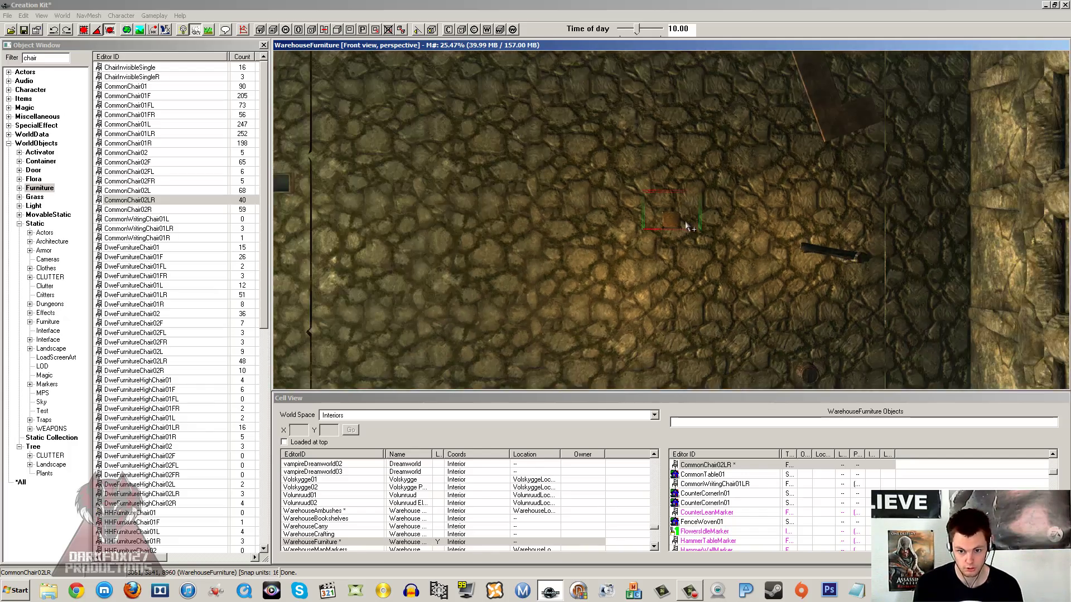
pyautogui.scroll(-1, 686, 226)
pyautogui.moveTo(686, 226)
pyautogui.mouseDown(button='middle')
pyautogui.moveTo(725, 193)
pyautogui.moveTo(672, 229)
pyautogui.mouseUp(button='middle')
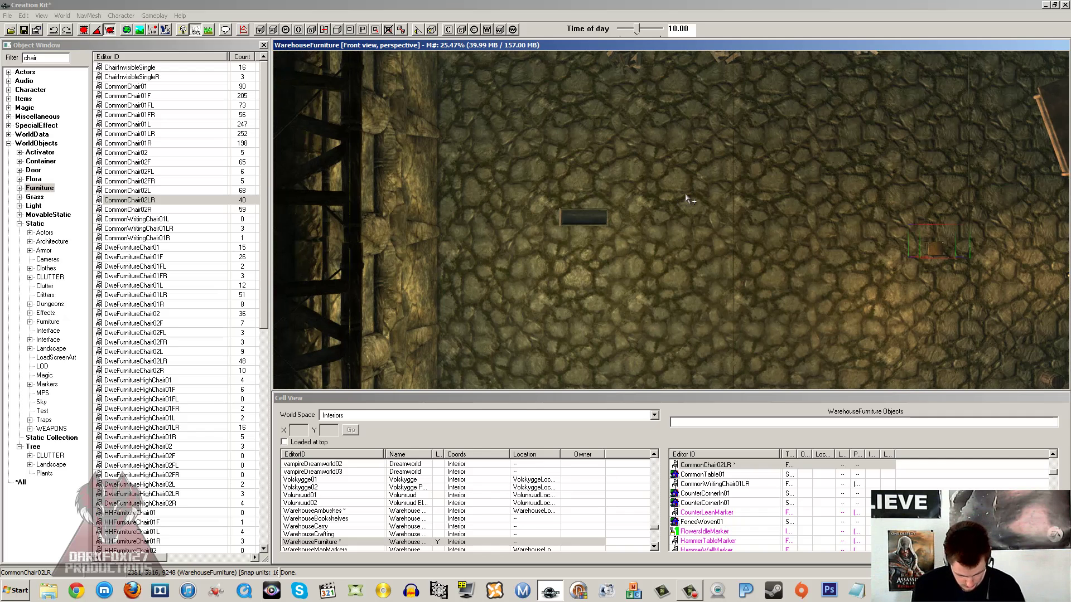
pyautogui.moveTo(676, 214); pyautogui.dragTo(671, 209, button='middle')
# Step: Return the camera to the selected chair and cycle through the fixed views to the front view
pyautogui.hotkey('shift', 'f')
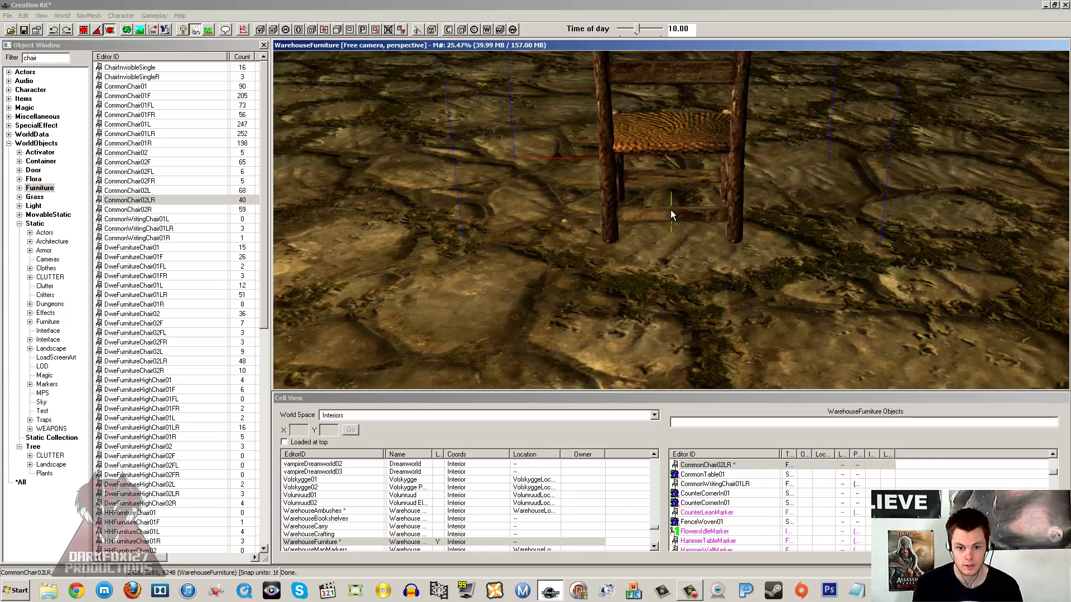
pyautogui.press('c')
pyautogui.press('c')
pyautogui.press('c')
pyautogui.press('c')
pyautogui.press('c')
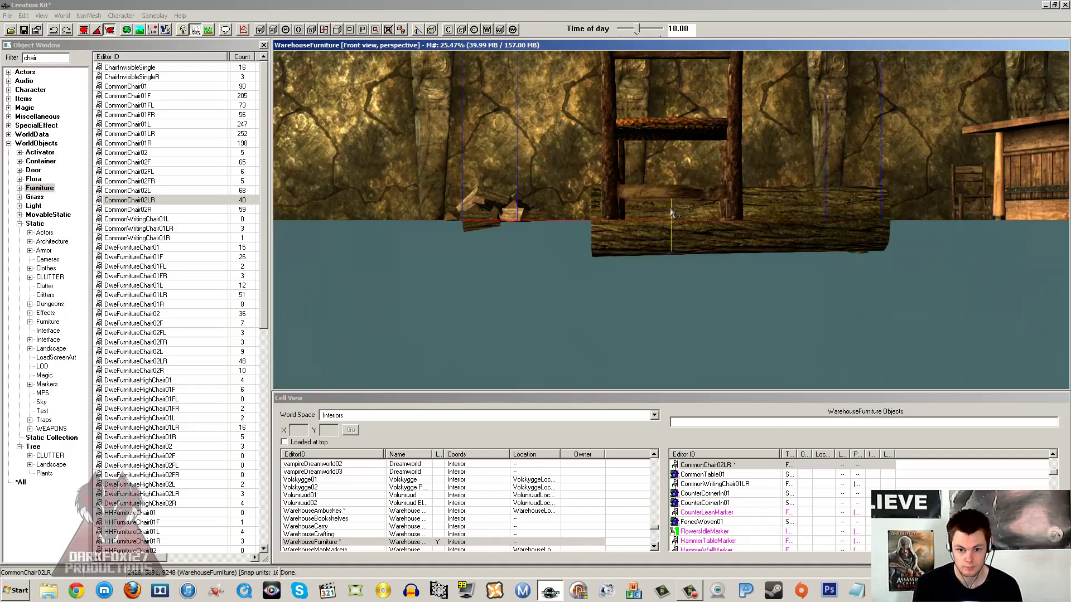
# Step: Select the floor section near the chair and cycle the camera around it to the left view
pyautogui.scroll(-5, 654, 199)
pyautogui.keyDown('shift'); pyautogui.moveTo(653, 199); pyautogui.dragTo(711, 256, button='middle'); pyautogui.keyUp('shift')
pyautogui.click(521, 256)
pyautogui.keyDown('shift'); pyautogui.moveTo(520, 255); pyautogui.dragTo(573, 254, button='middle'); pyautogui.keyUp('shift')
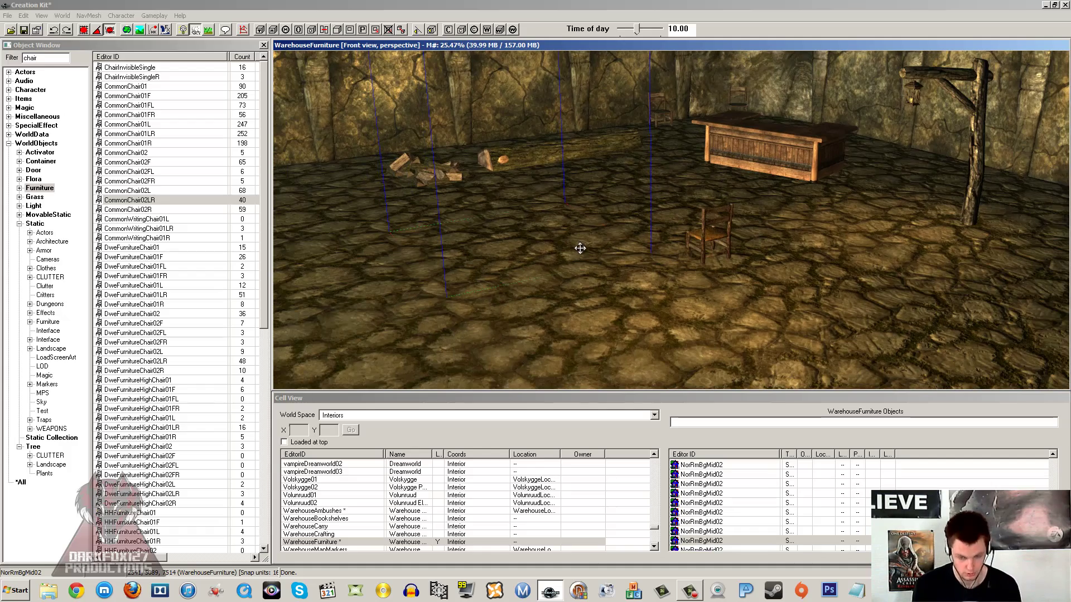
pyautogui.press('c')
pyautogui.press('c')
pyautogui.press('c')
pyautogui.press('c')
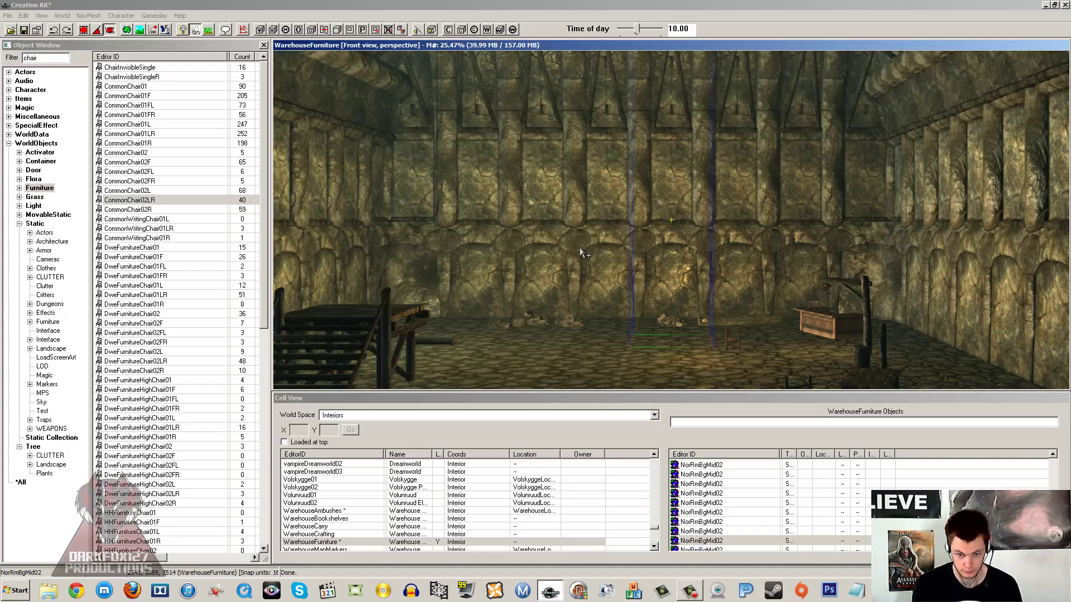
pyautogui.press('c')
pyautogui.keyDown('shift'); pyautogui.moveTo(580, 252); pyautogui.dragTo(632, 251, button='middle'); pyautogui.keyUp('shift')
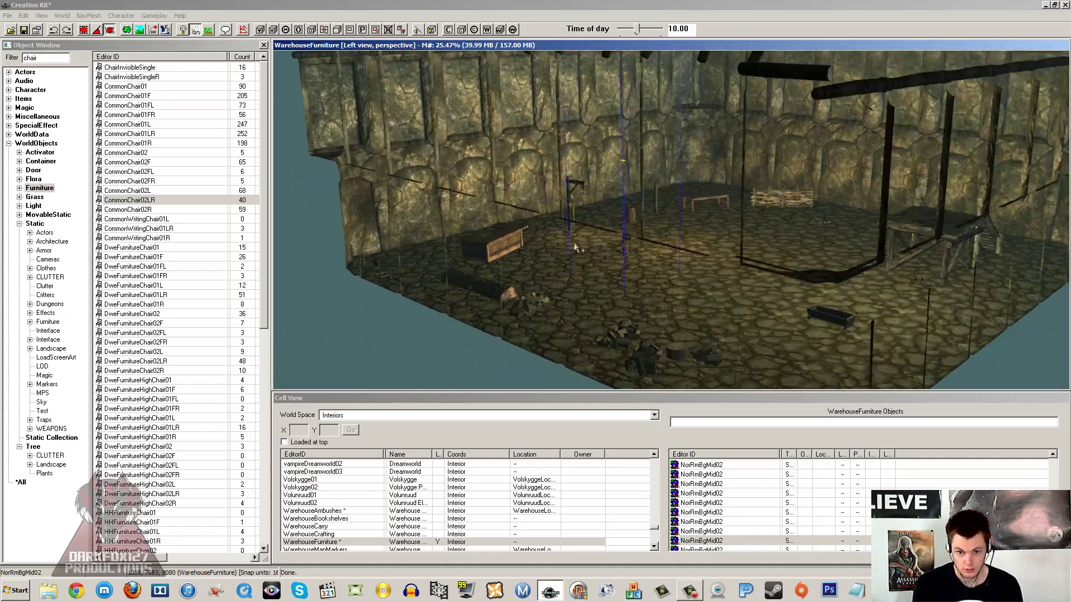
# Step: Select the wooden counter, the cut pine log and the floor in turn, orbiting the view around each selection
pyautogui.keyDown('shift'); pyautogui.moveTo(570, 243); pyautogui.dragTo(622, 197, button='middle'); pyautogui.keyUp('shift')
pyautogui.click(660, 223)
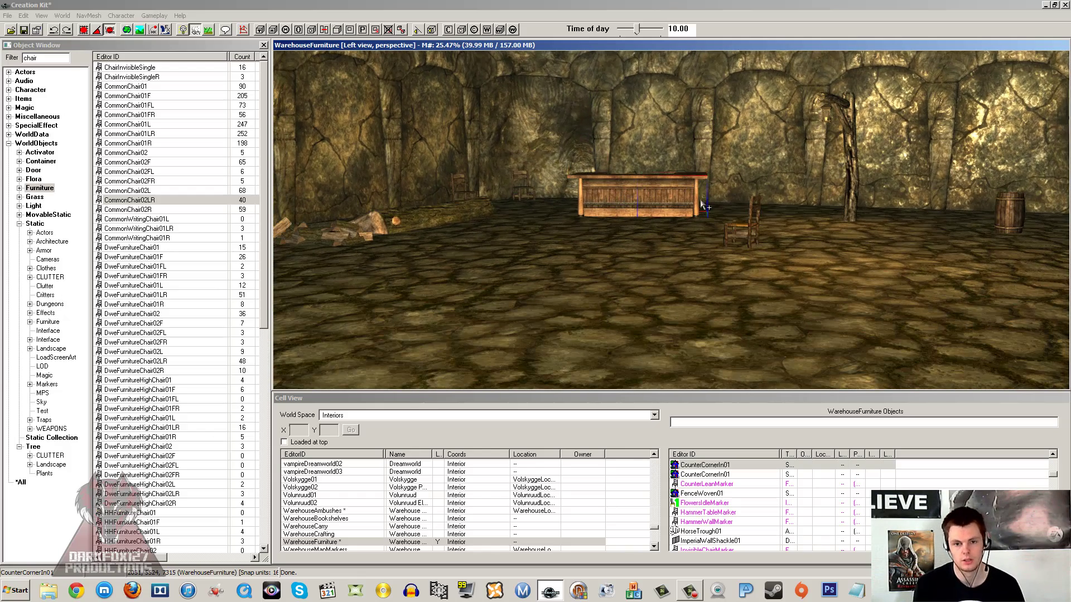
pyautogui.keyDown('shift'); pyautogui.moveTo(658, 204); pyautogui.dragTo(624, 229, button='middle'); pyautogui.keyUp('shift')
pyautogui.click(560, 174)
pyautogui.keyDown('shift'); pyautogui.moveTo(560, 174); pyautogui.dragTo(584, 205, button='middle'); pyautogui.keyUp('shift')
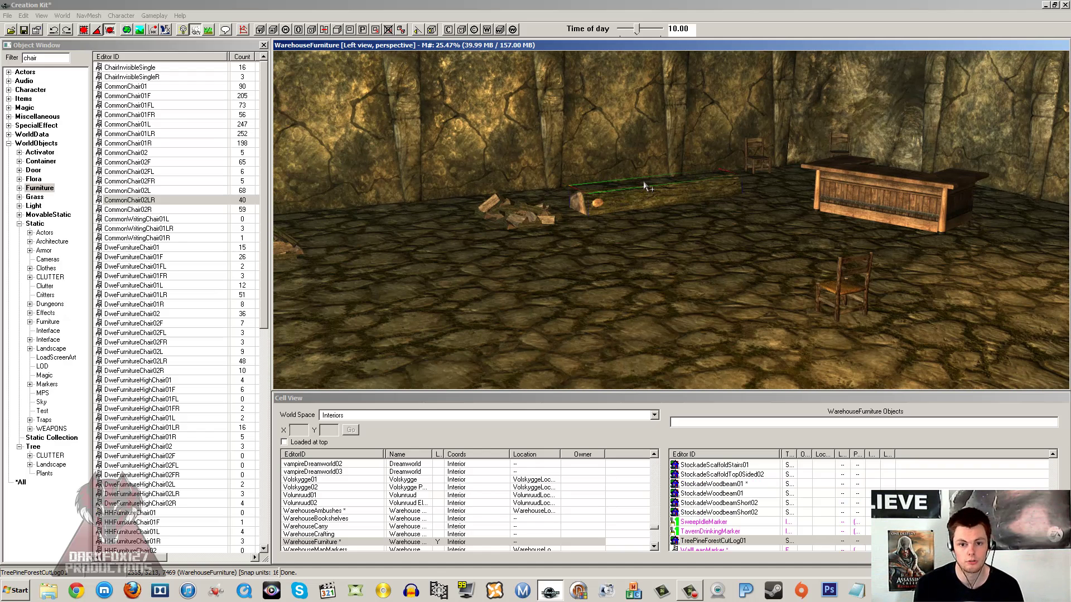
pyautogui.click(636, 194)
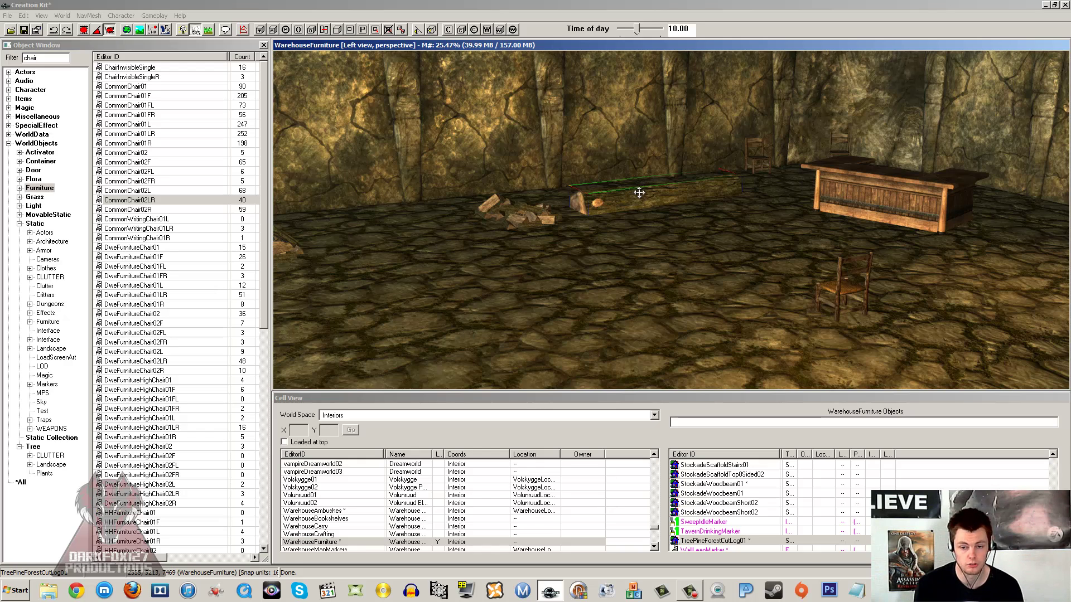
pyautogui.keyDown('shift'); pyautogui.moveTo(632, 191); pyautogui.dragTo(592, 210, button='middle'); pyautogui.keyUp('shift')
pyautogui.click(691, 271)
pyautogui.keyDown('shift'); pyautogui.moveTo(690, 271); pyautogui.dragTo(699, 230, button='middle'); pyautogui.keyUp('shift')
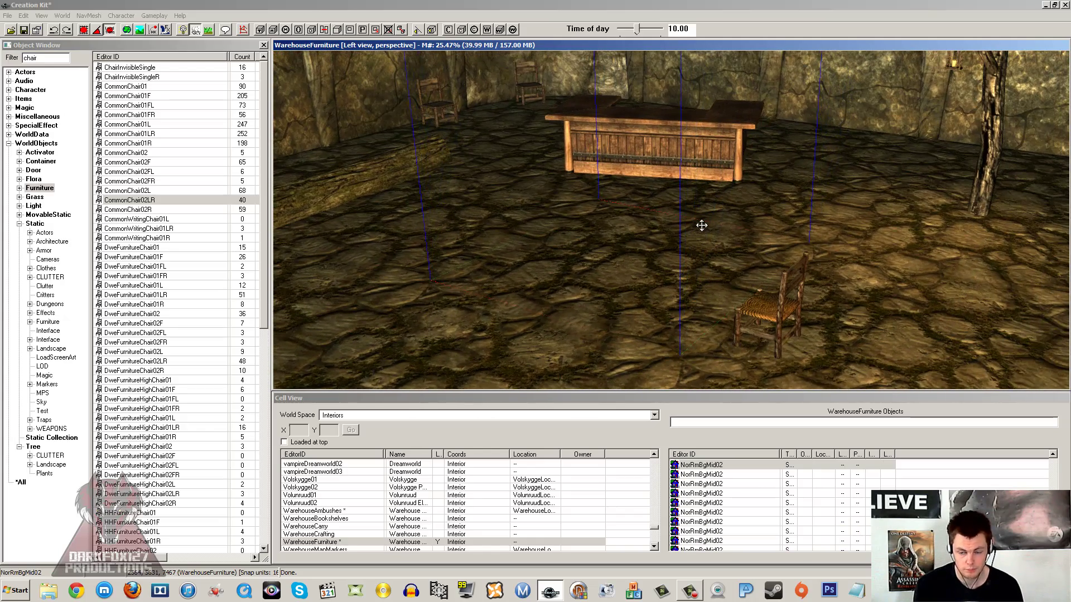